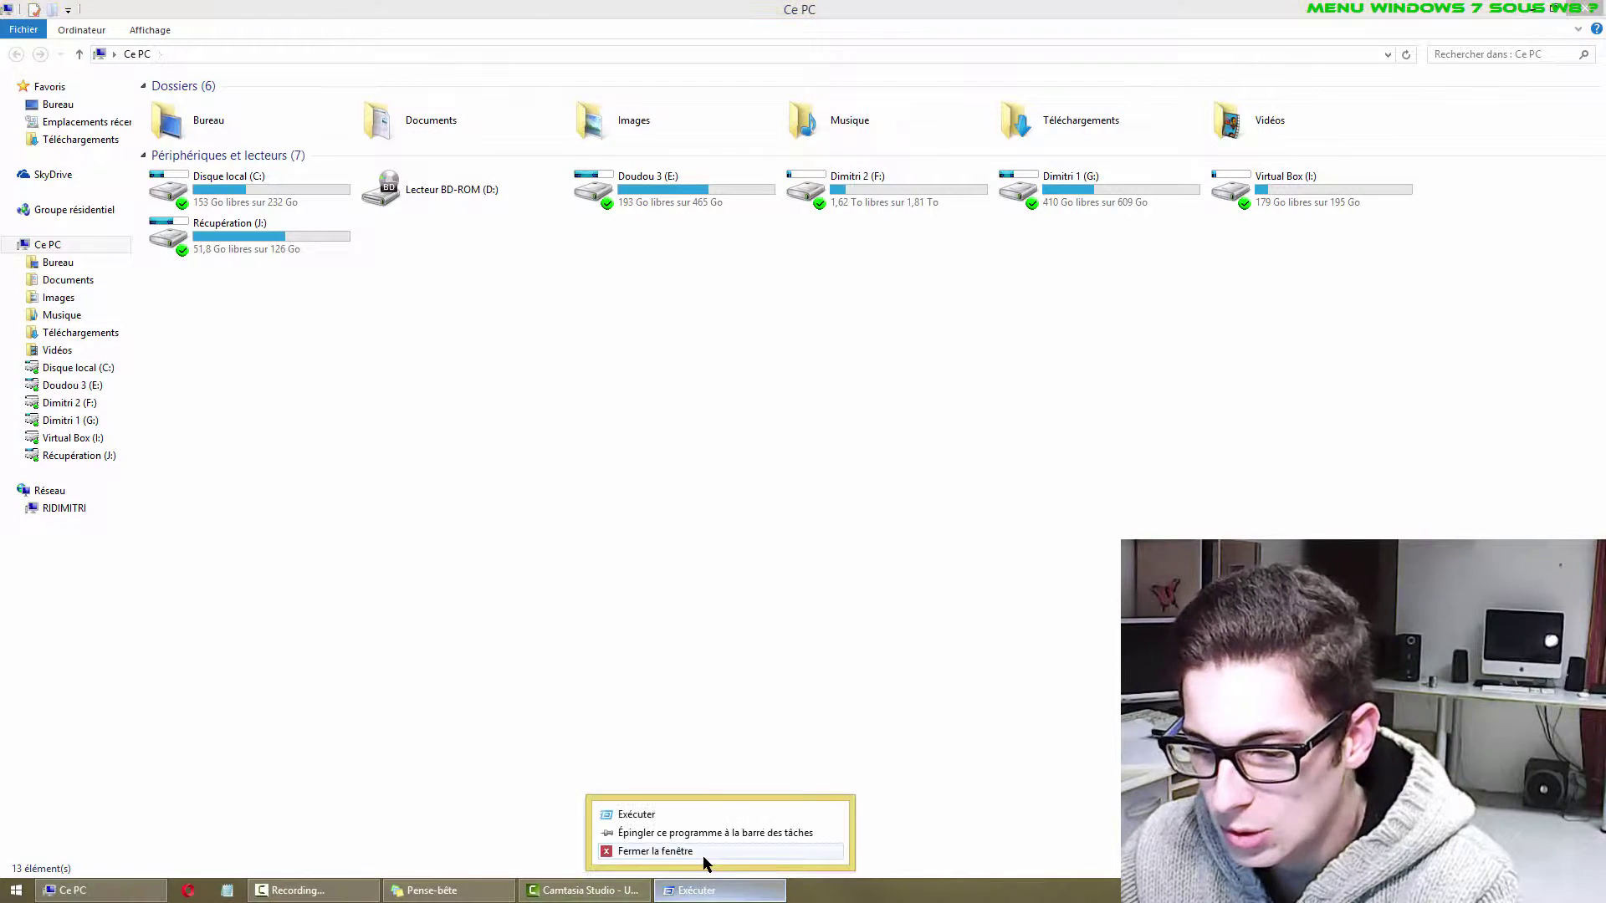
Scan sm8-setup.exe in the Téléchargements folder with Bitdefender and close the scan report.
left_click(706, 859)
left_click(59, 144)
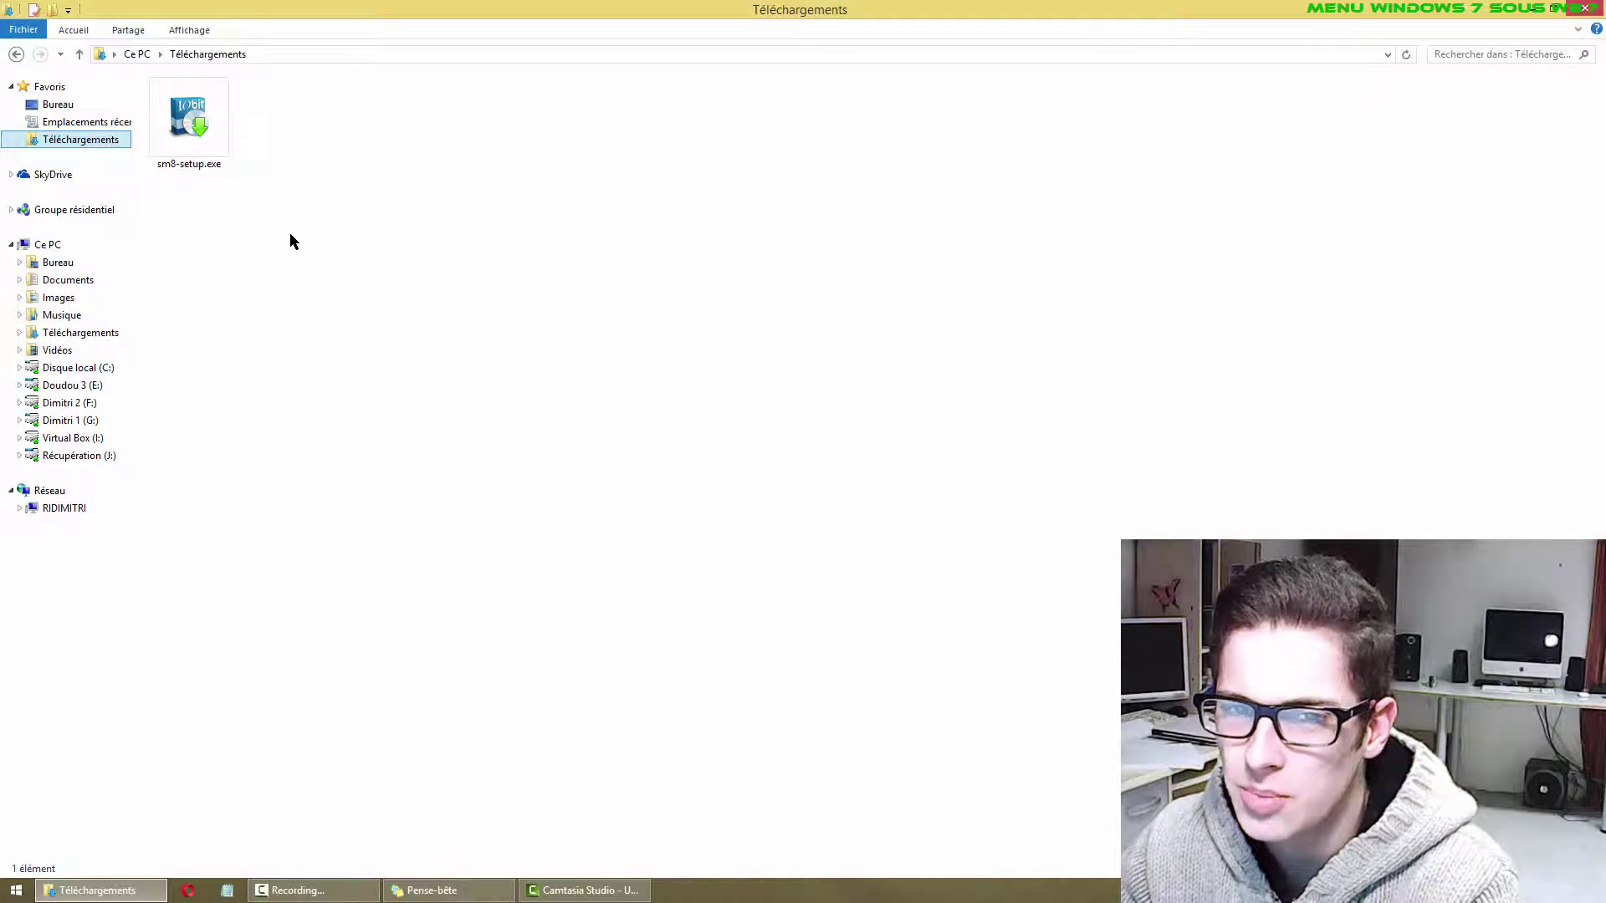
right_click(234, 134)
right_click(209, 132)
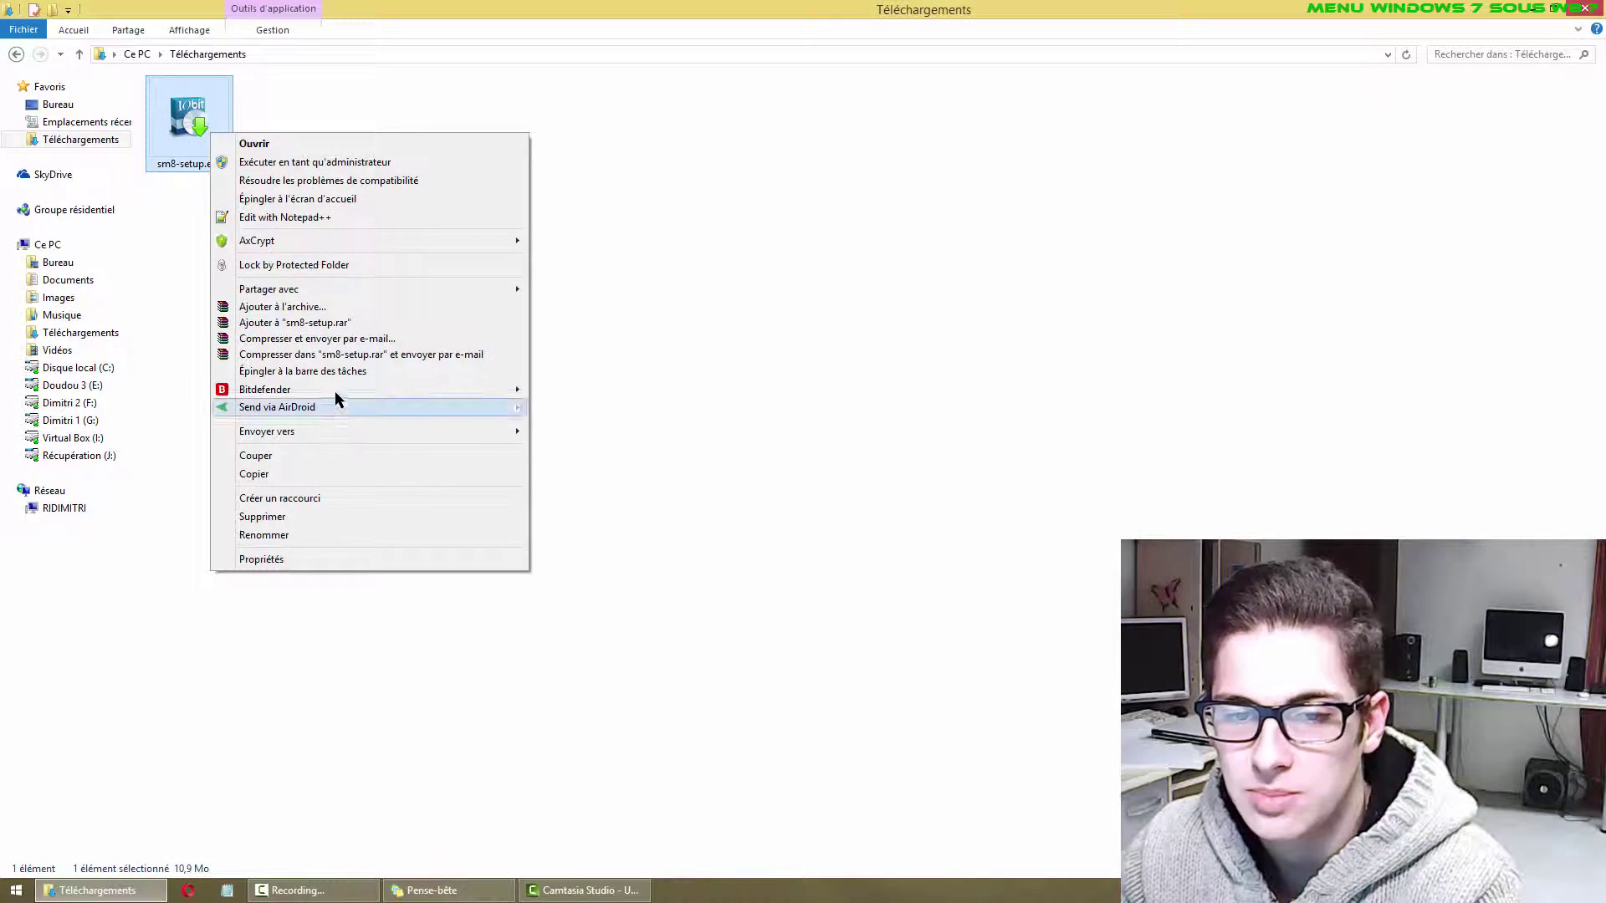
mouse_move(335, 389)
left_click(578, 412)
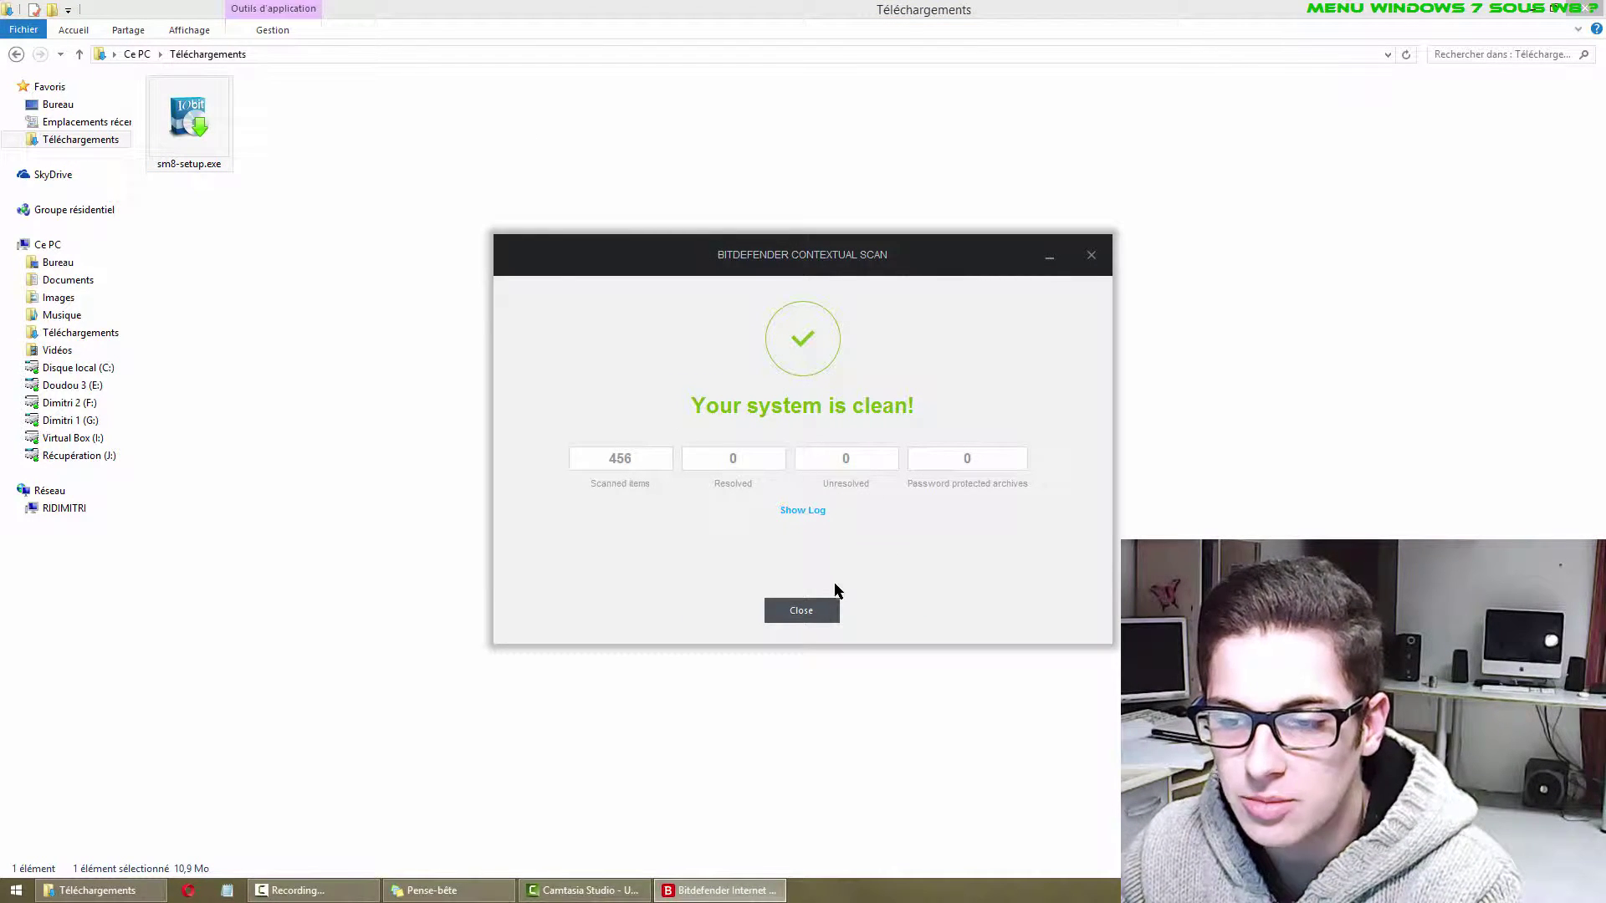
left_click(801, 610)
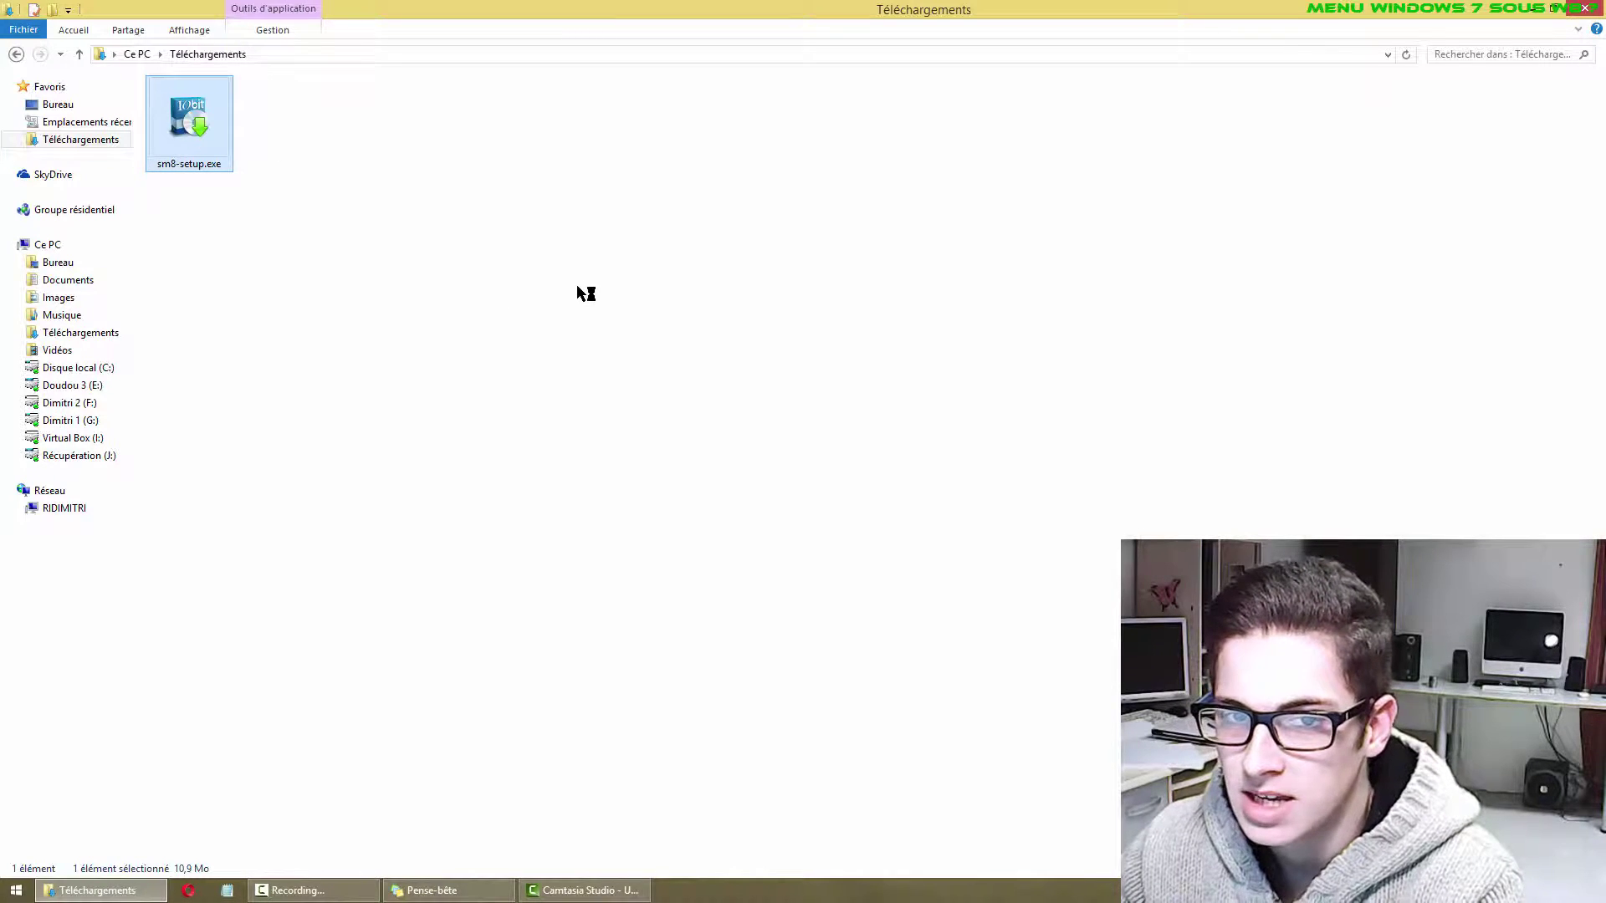
Open the Menu Windows 7 folder inside LOGICIEL on drive G: to view the installer stored there.
left_click(84, 421)
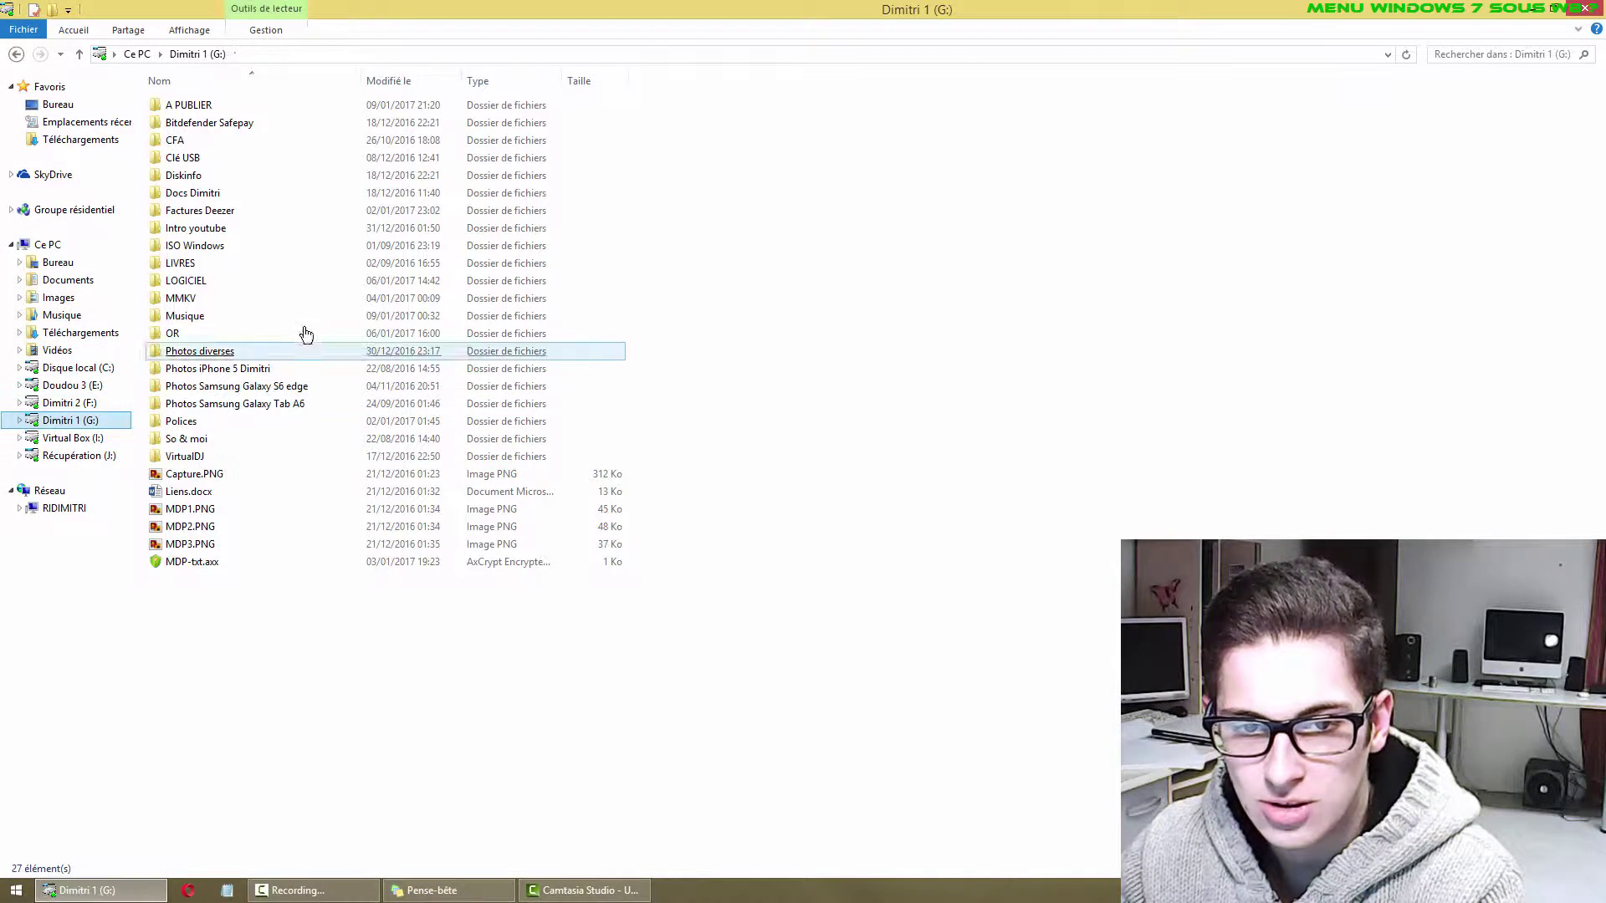
double_click(236, 282)
scroll(669, 335, "down", 9)
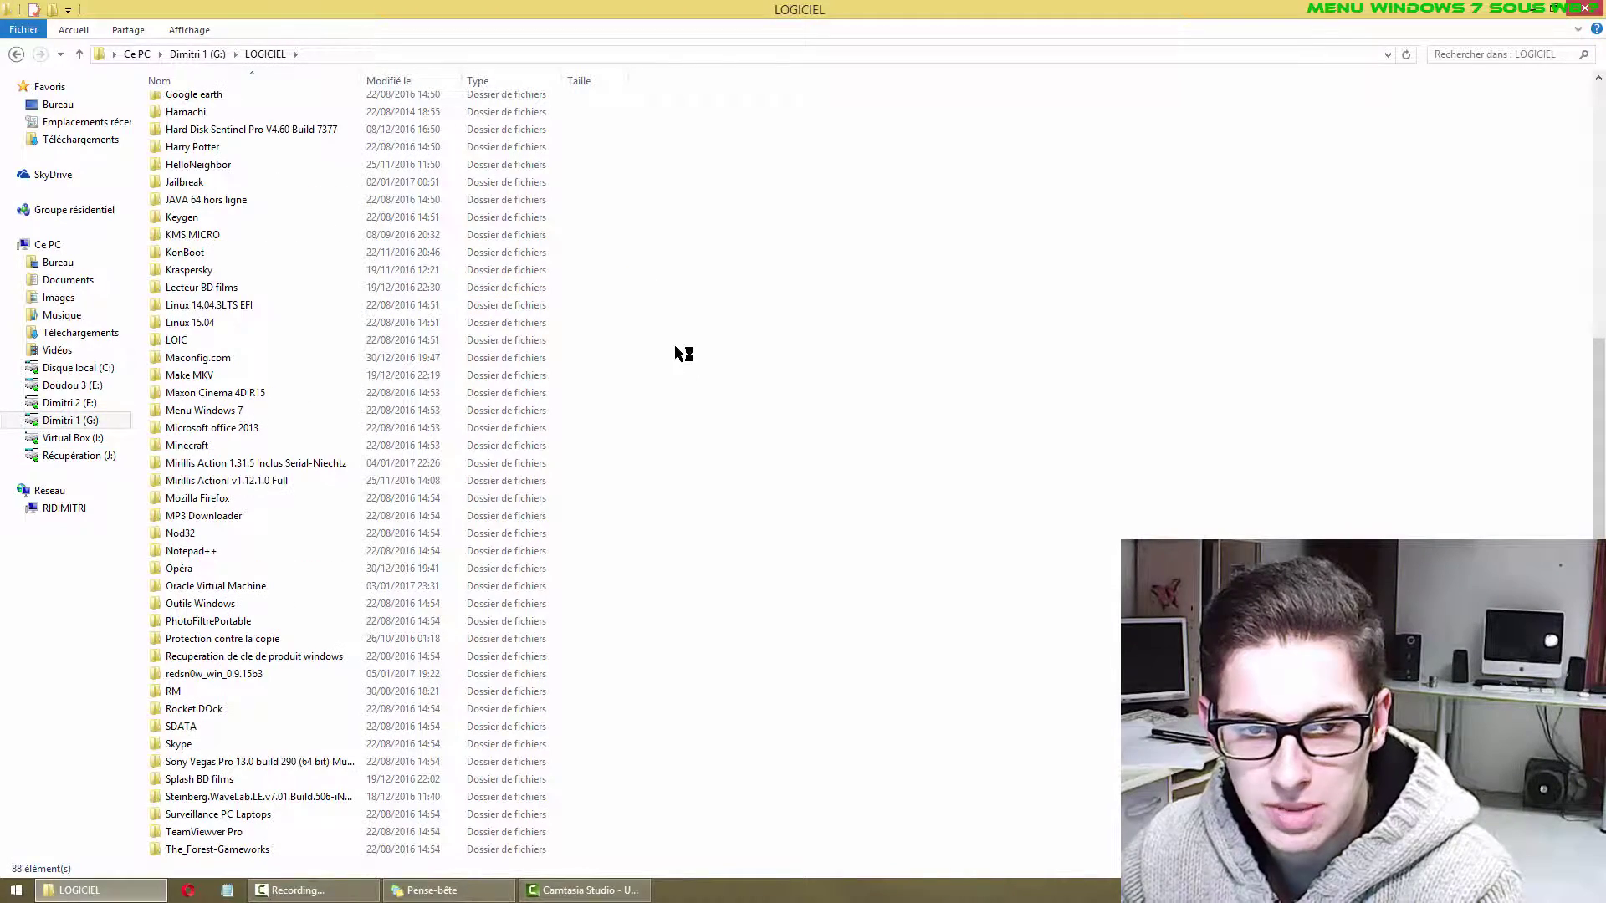
scroll(681, 394, "down", 4)
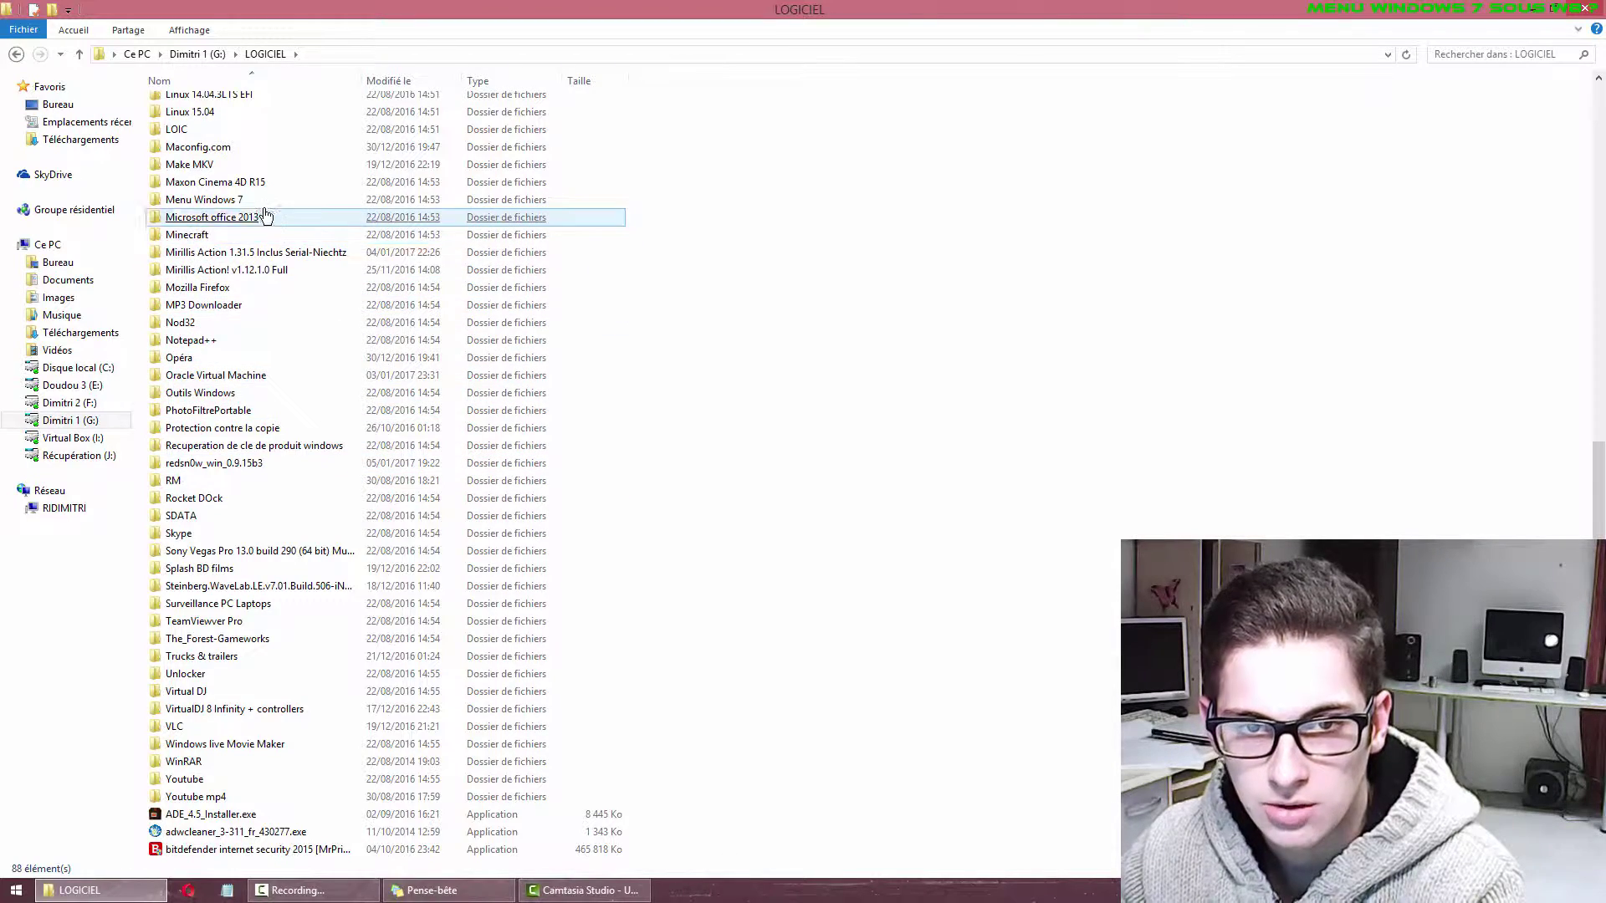
double_click(255, 182)
key("BackSpace")
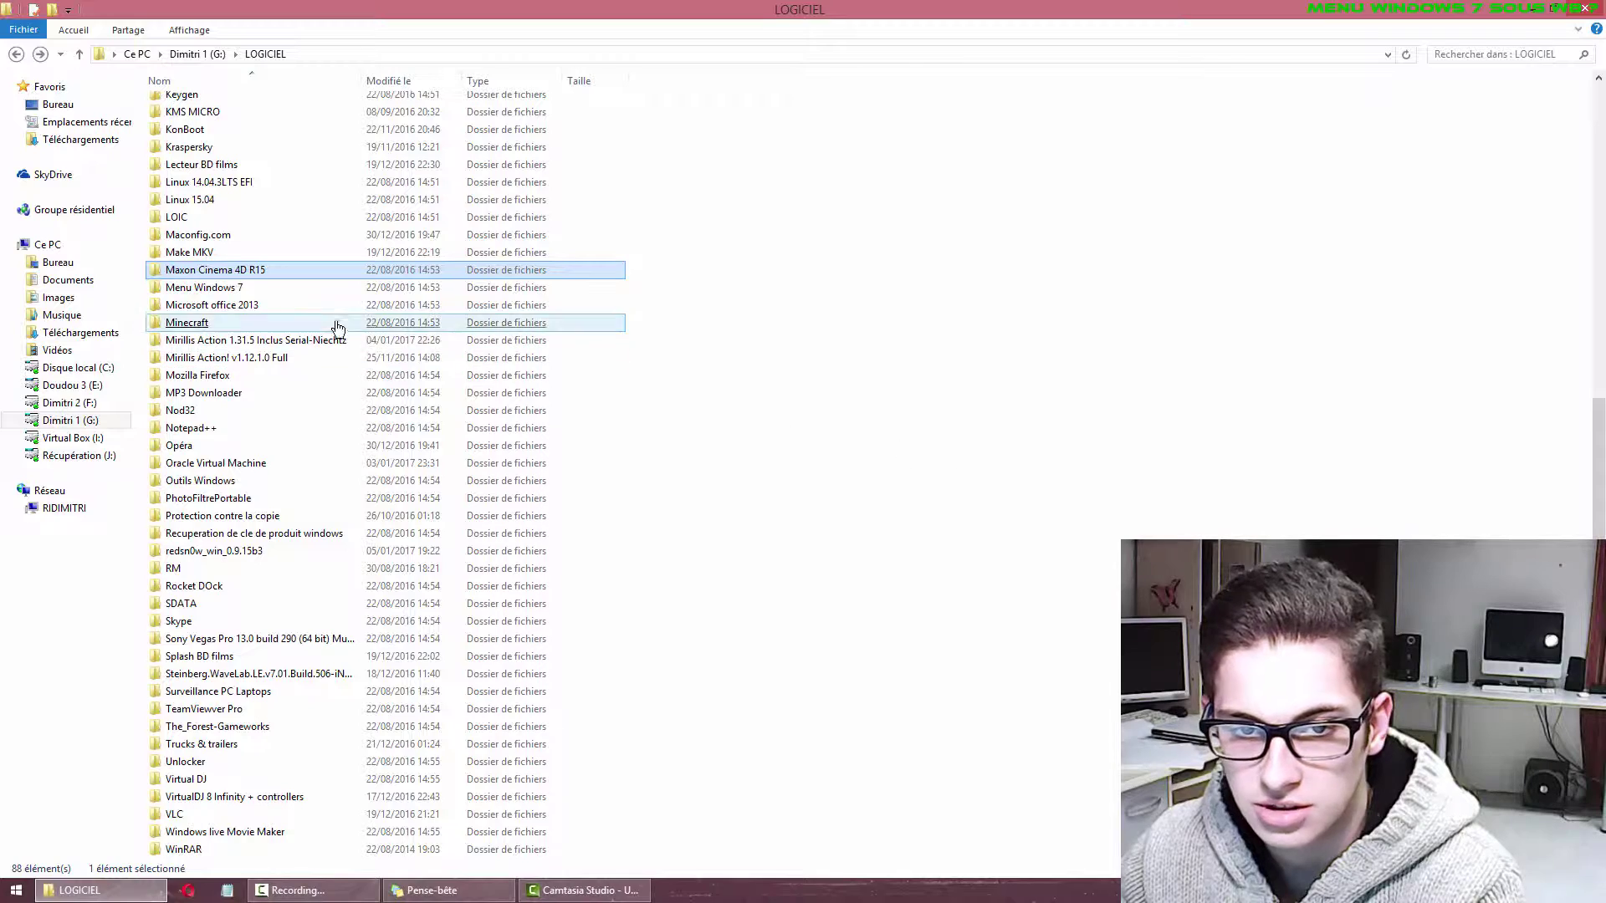
double_click(281, 303)
key("BackSpace")
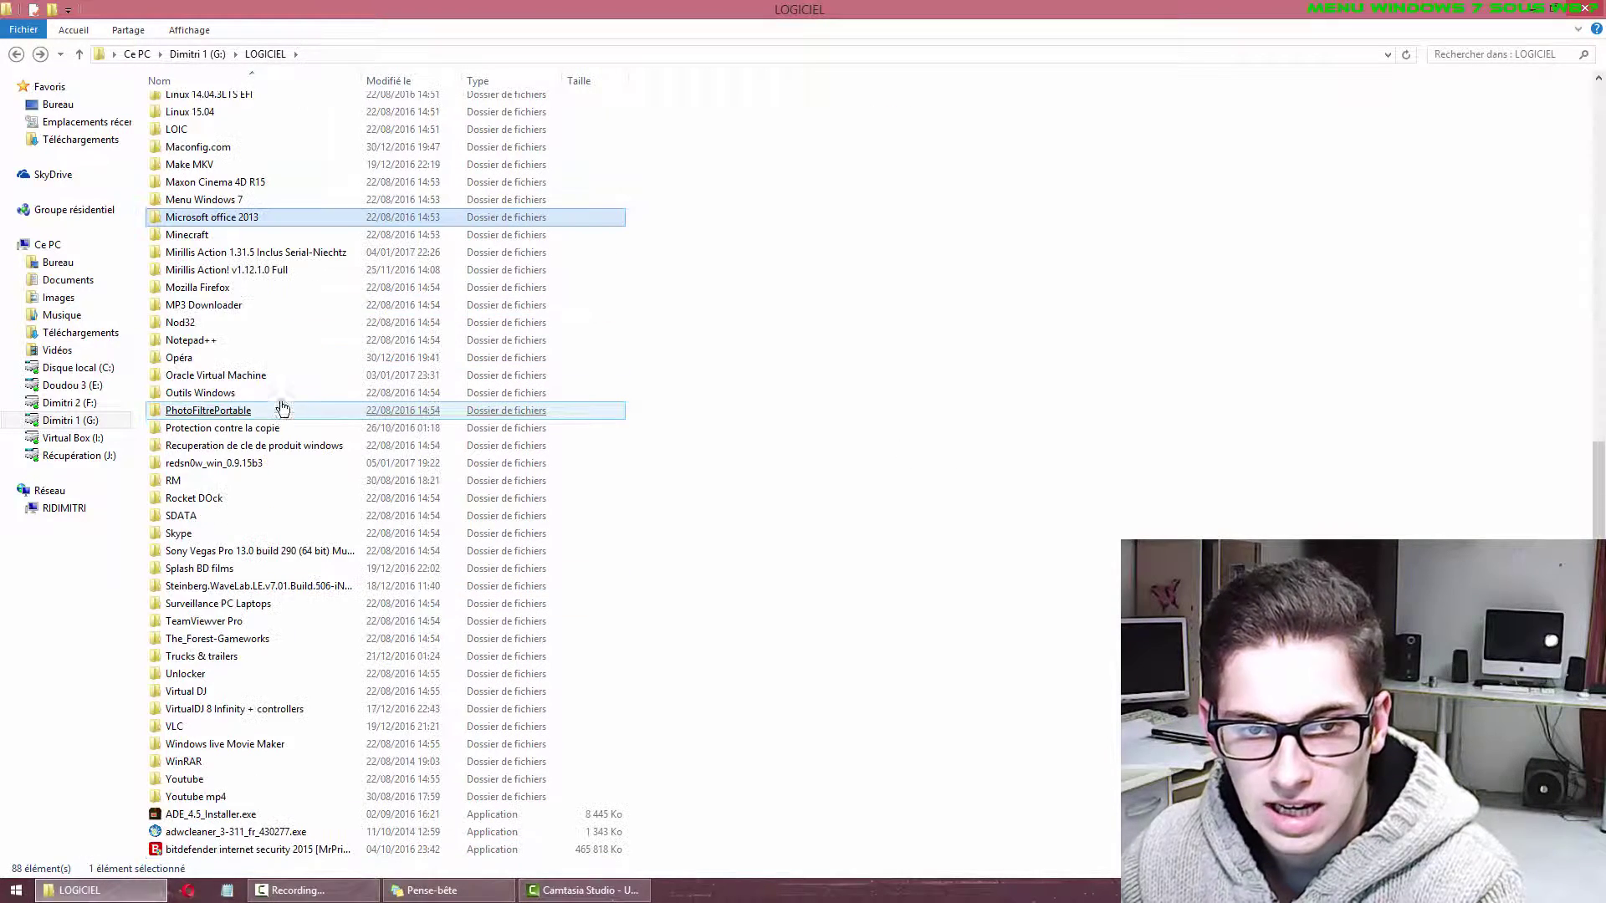
double_click(230, 199)
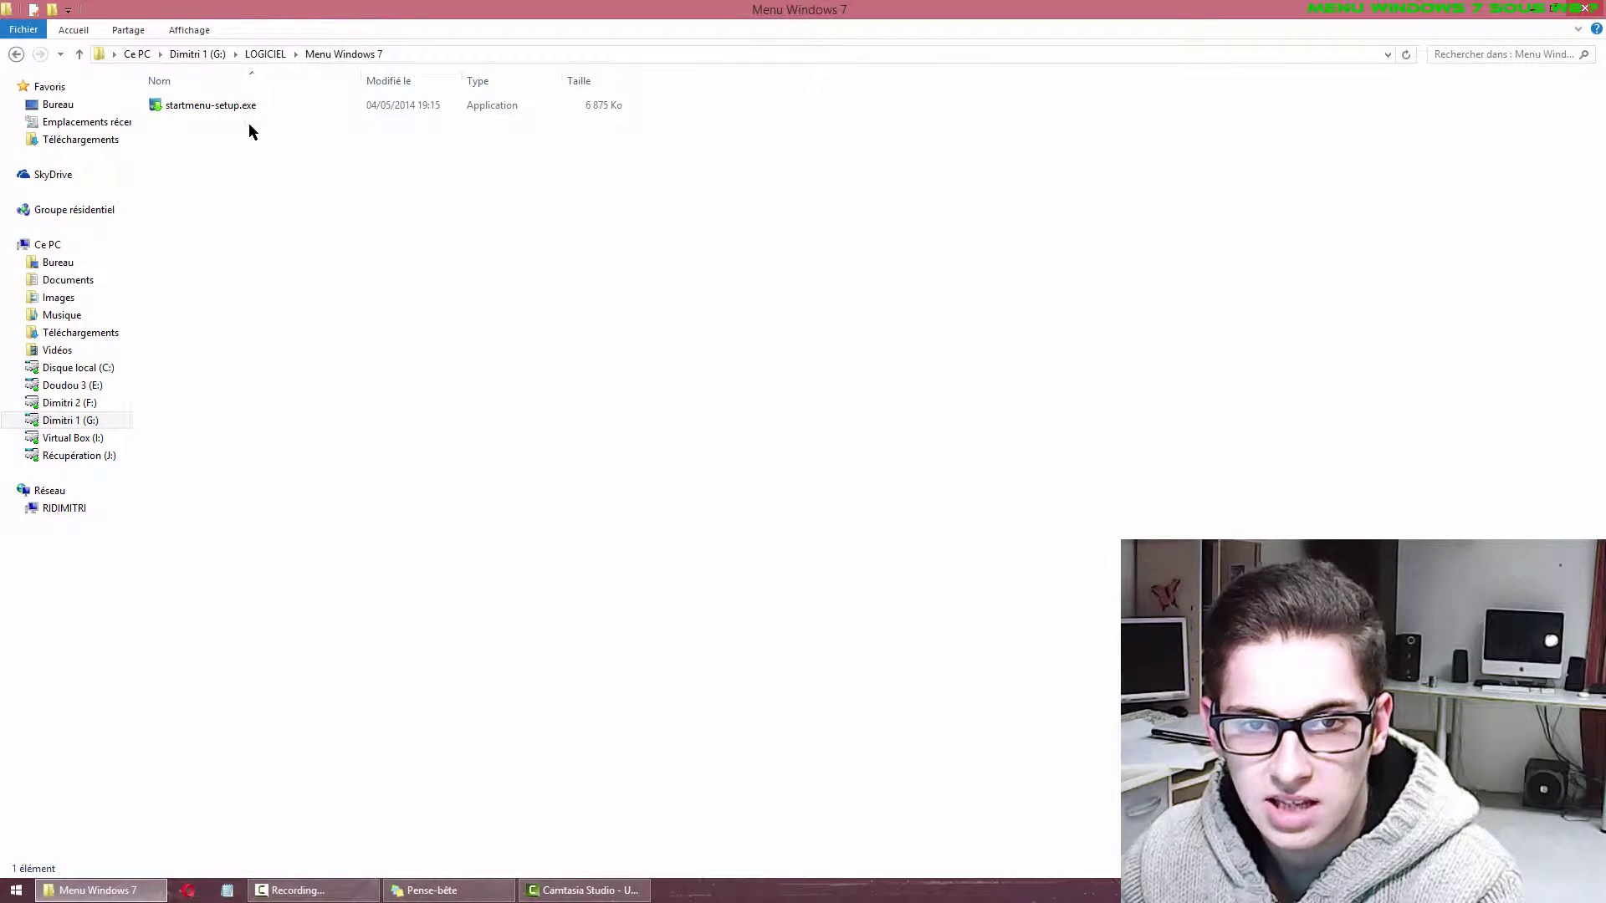
Install Start Menu 8 from sm8-setup.exe in Téléchargements and dismiss the Pro activation offer.
left_click(75, 140)
double_click(189, 125)
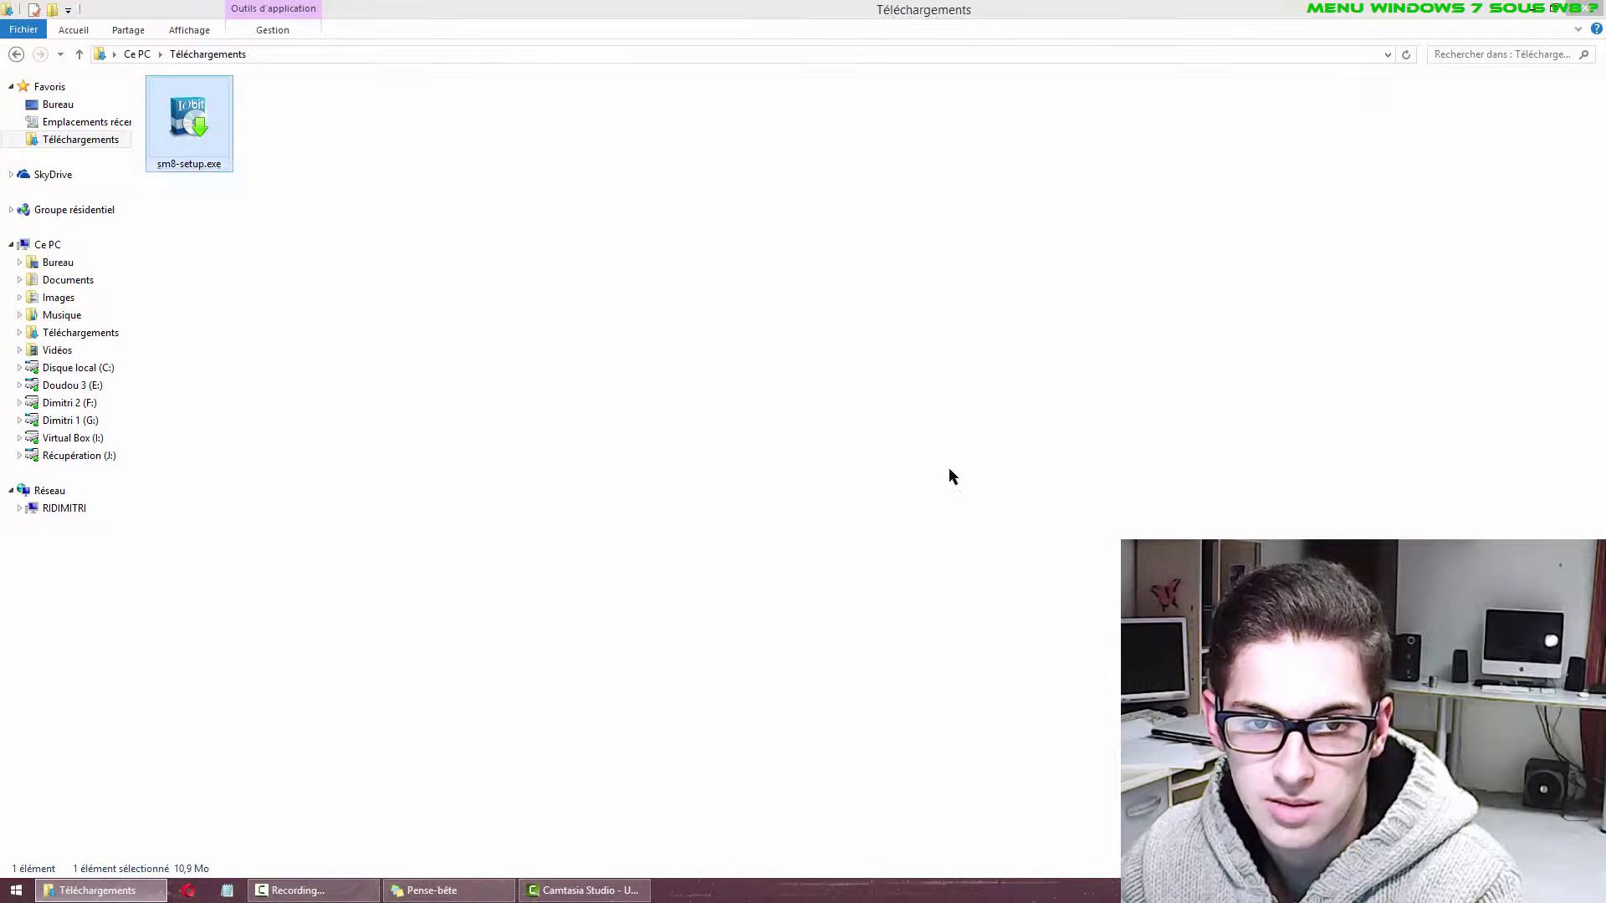
left_click(856, 465)
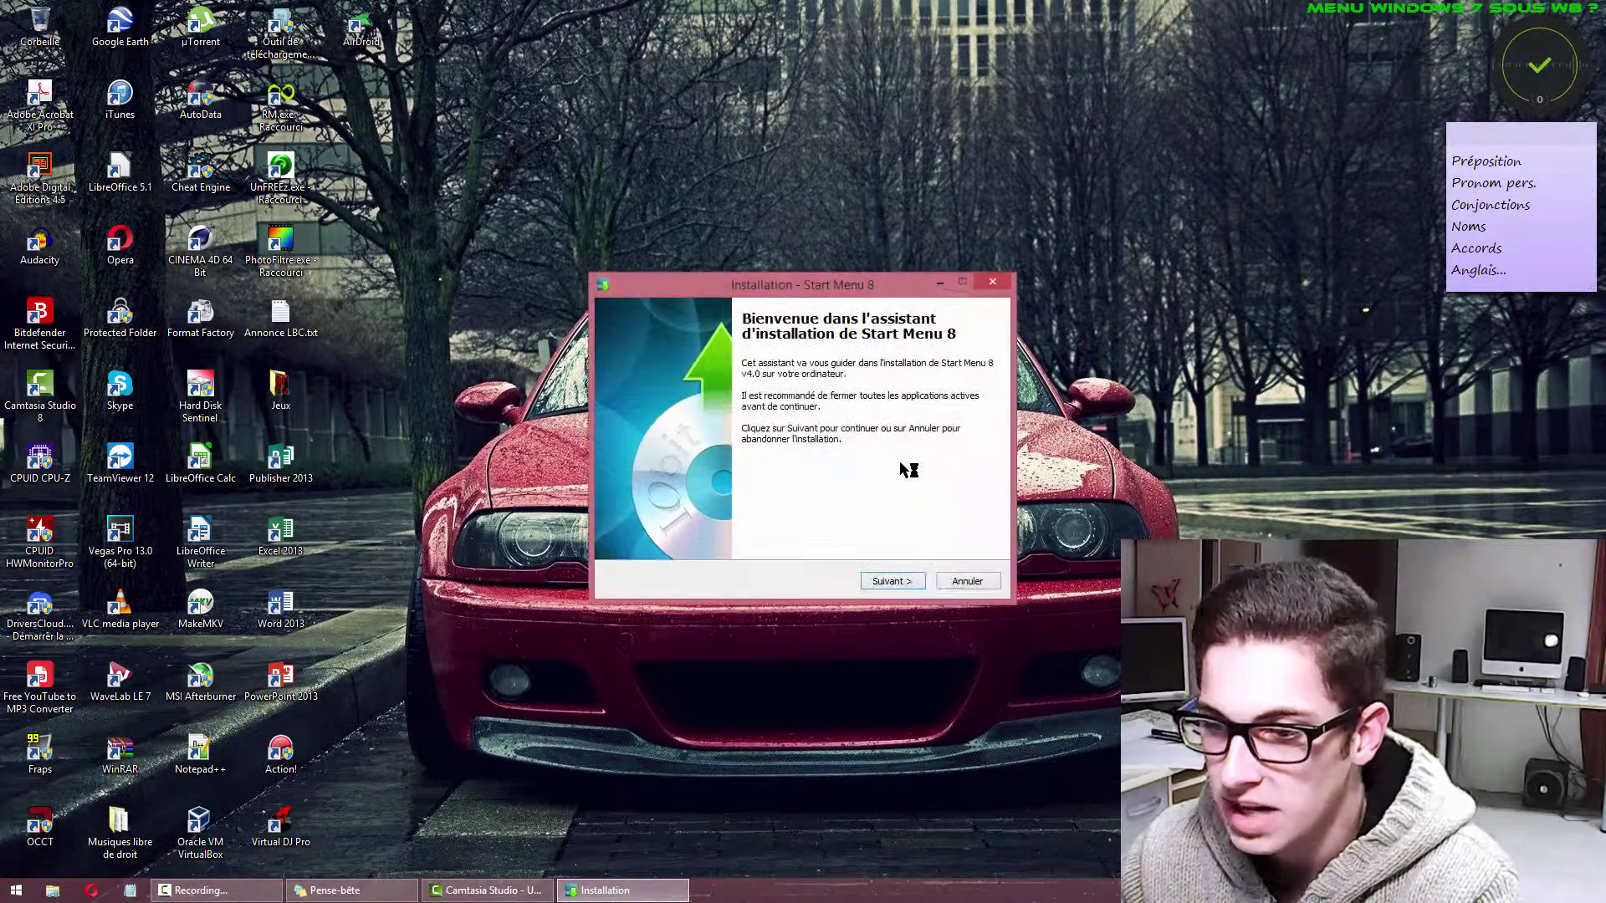
left_click(903, 581)
left_click(903, 581)
left_click(903, 579)
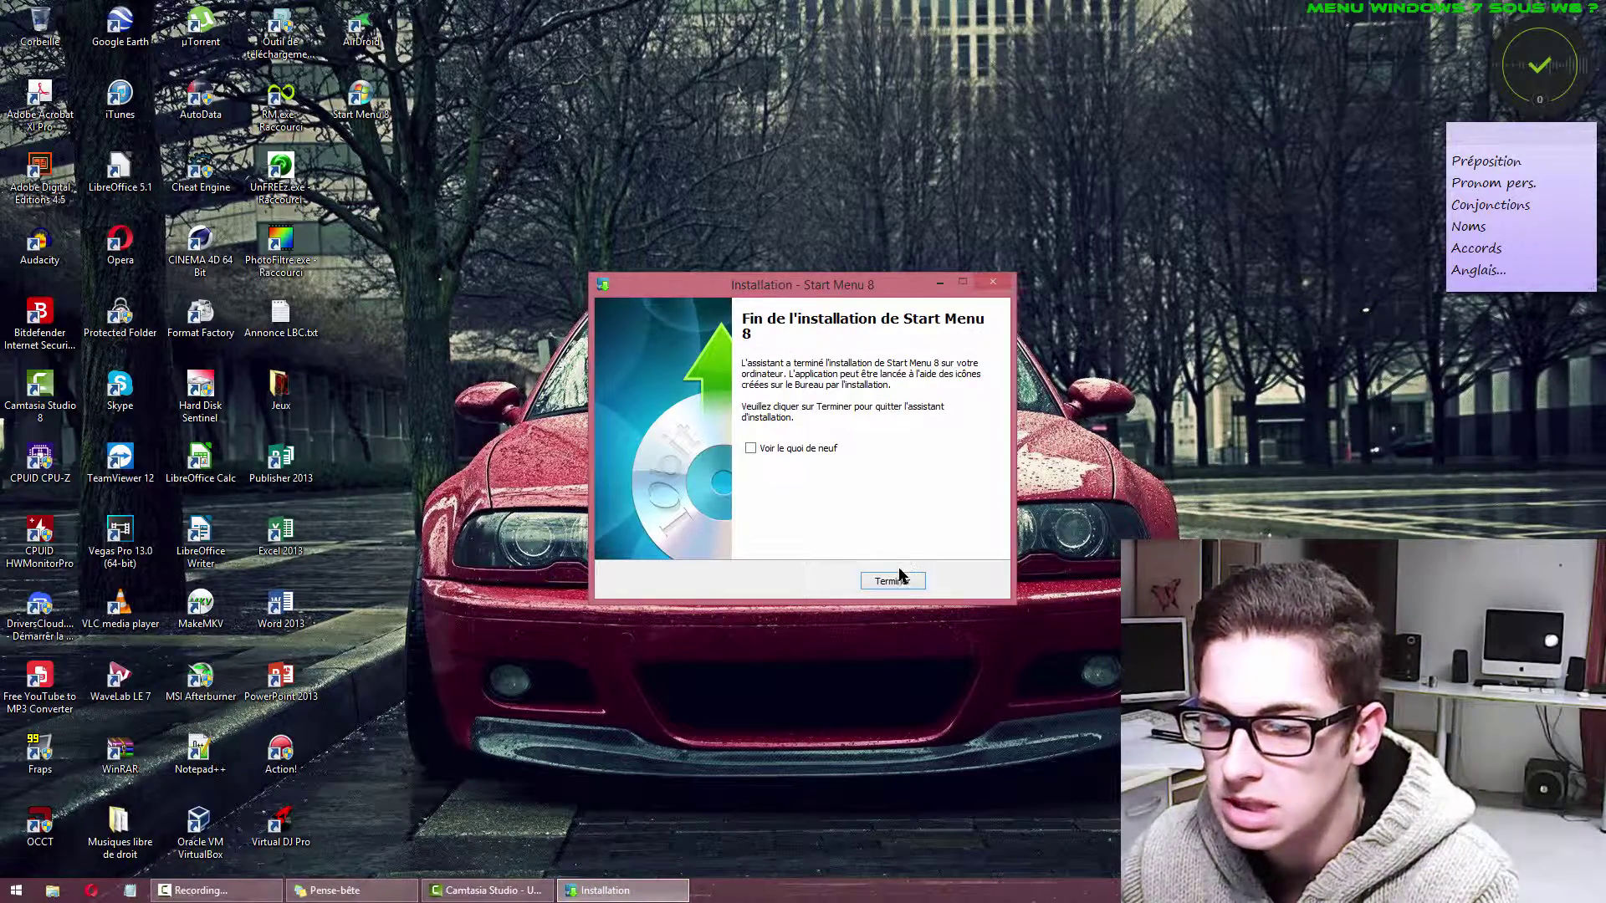
left_click(893, 579)
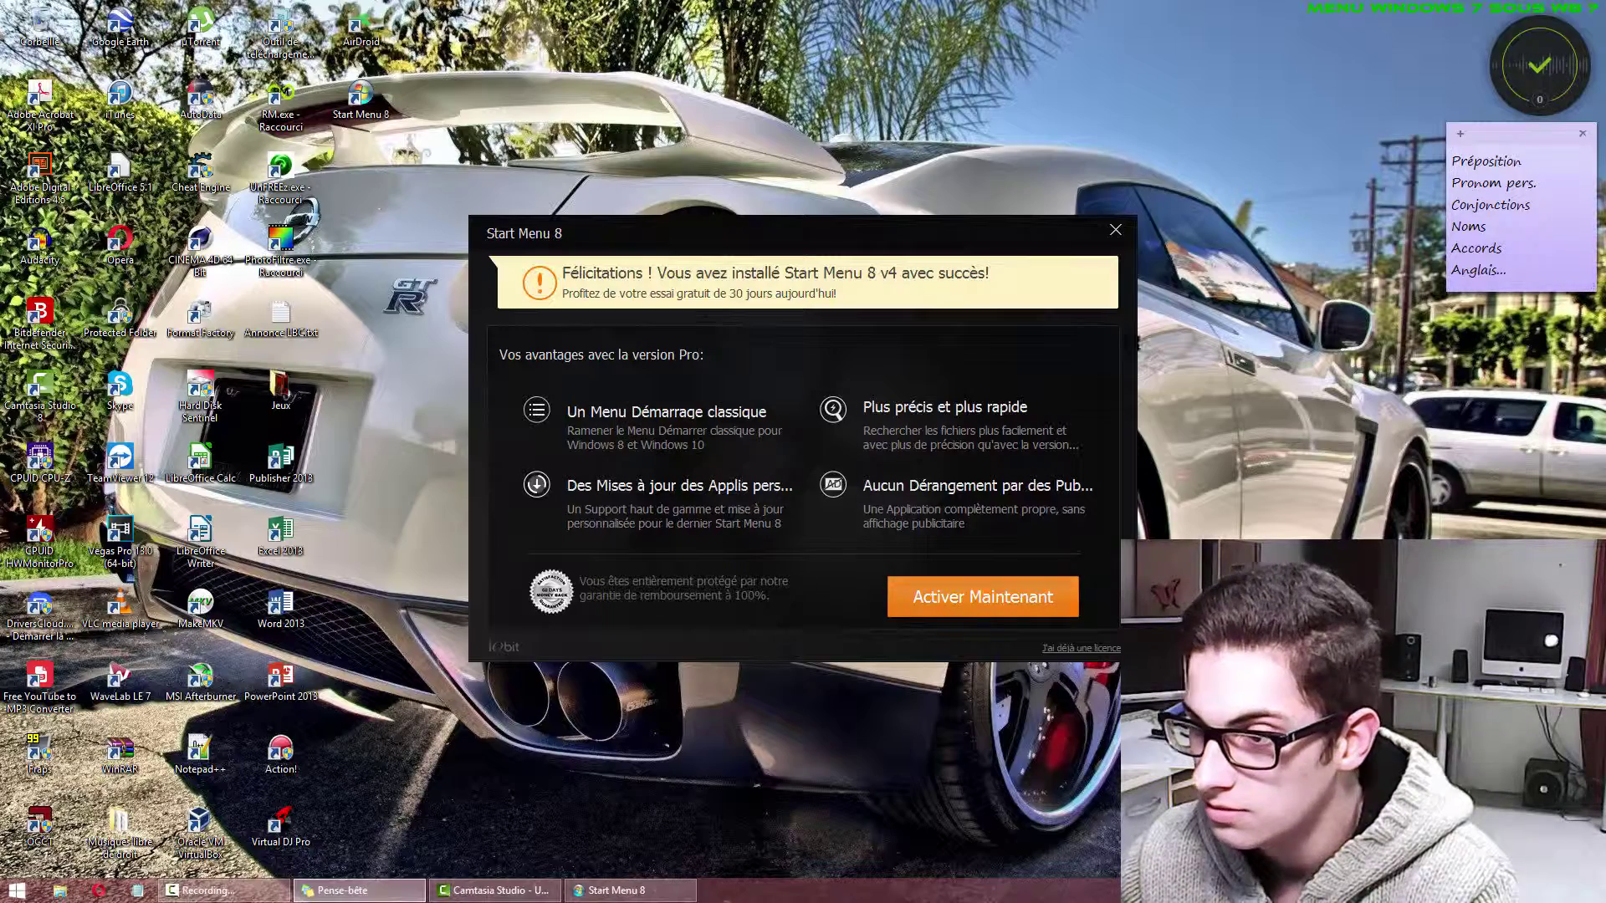
left_click(1116, 232)
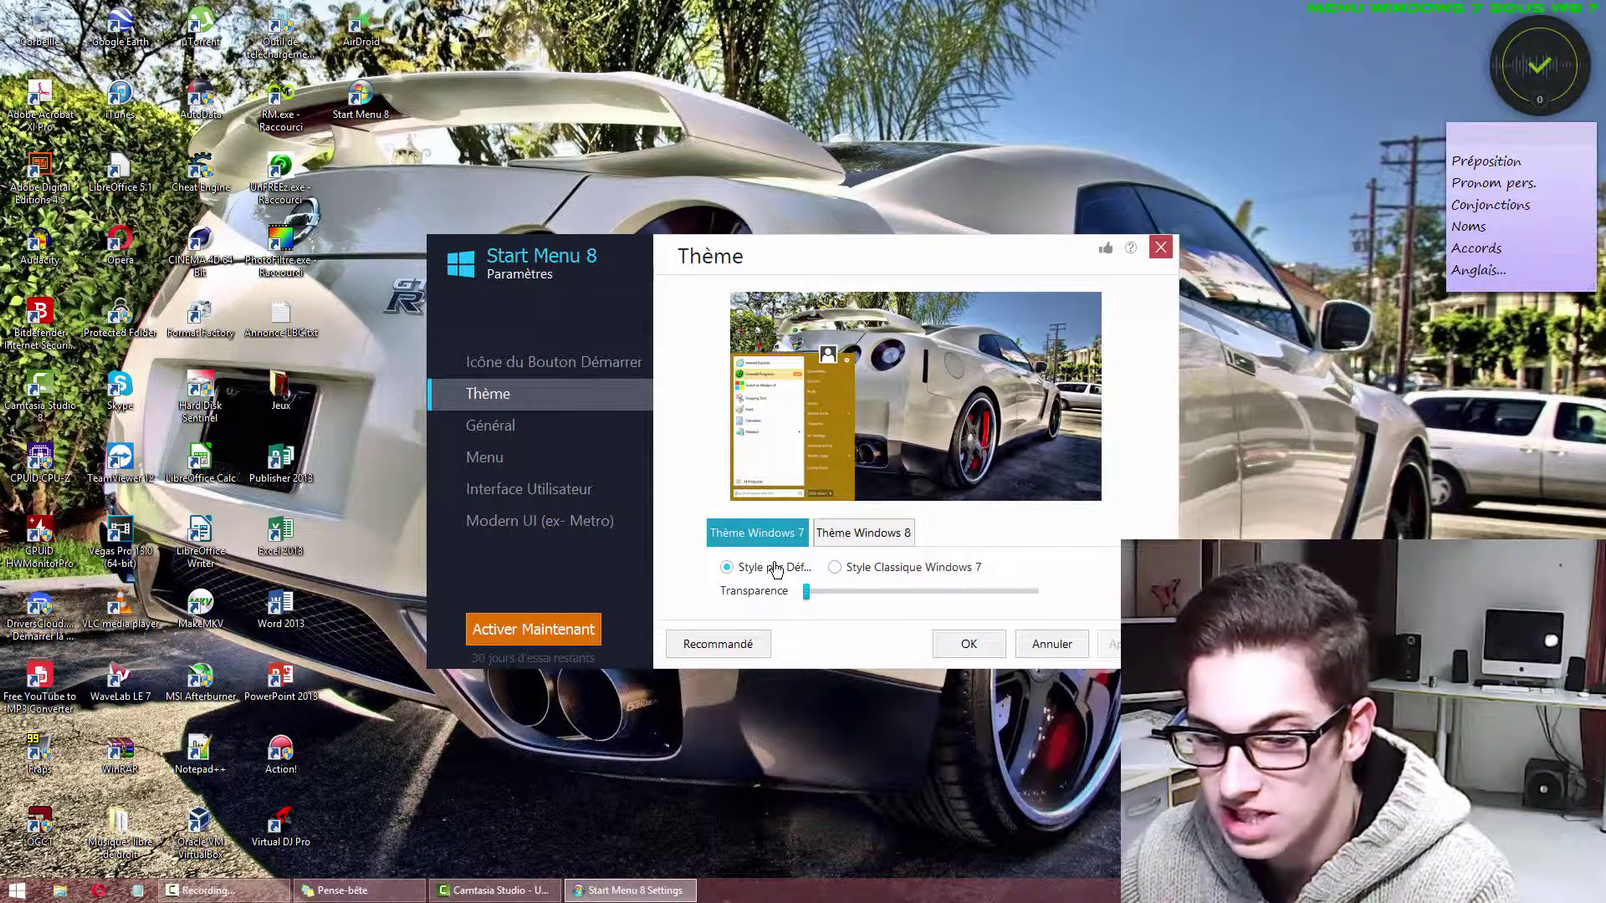
Apply the Style Classique Windows 7 theme and the Classic Start button icon.
left_click(832, 568)
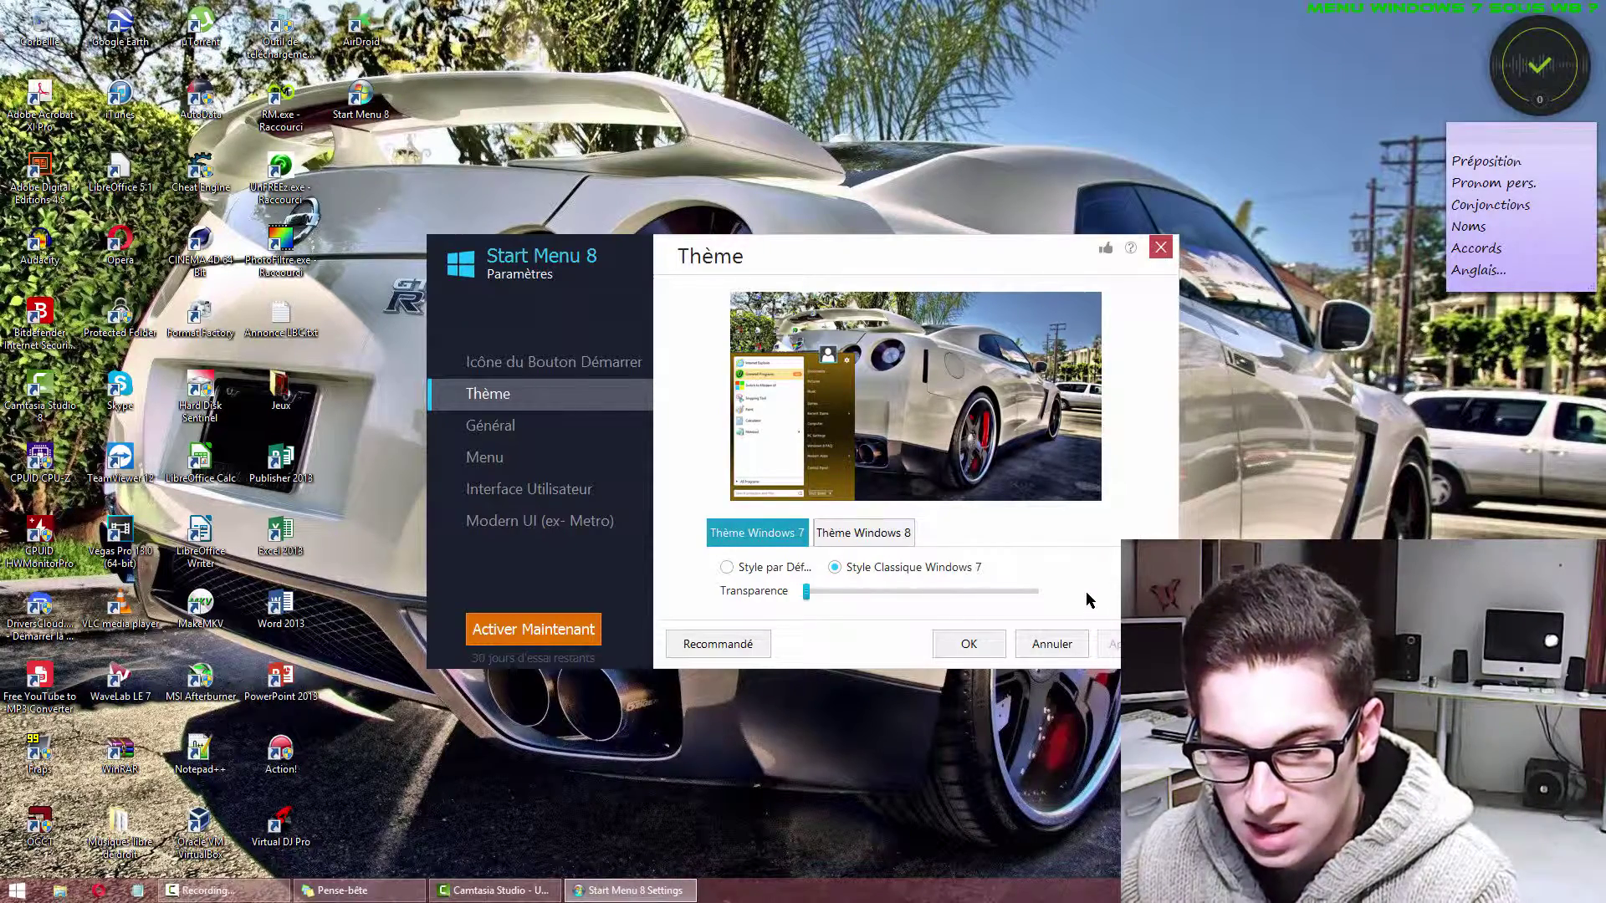
left_click(585, 366)
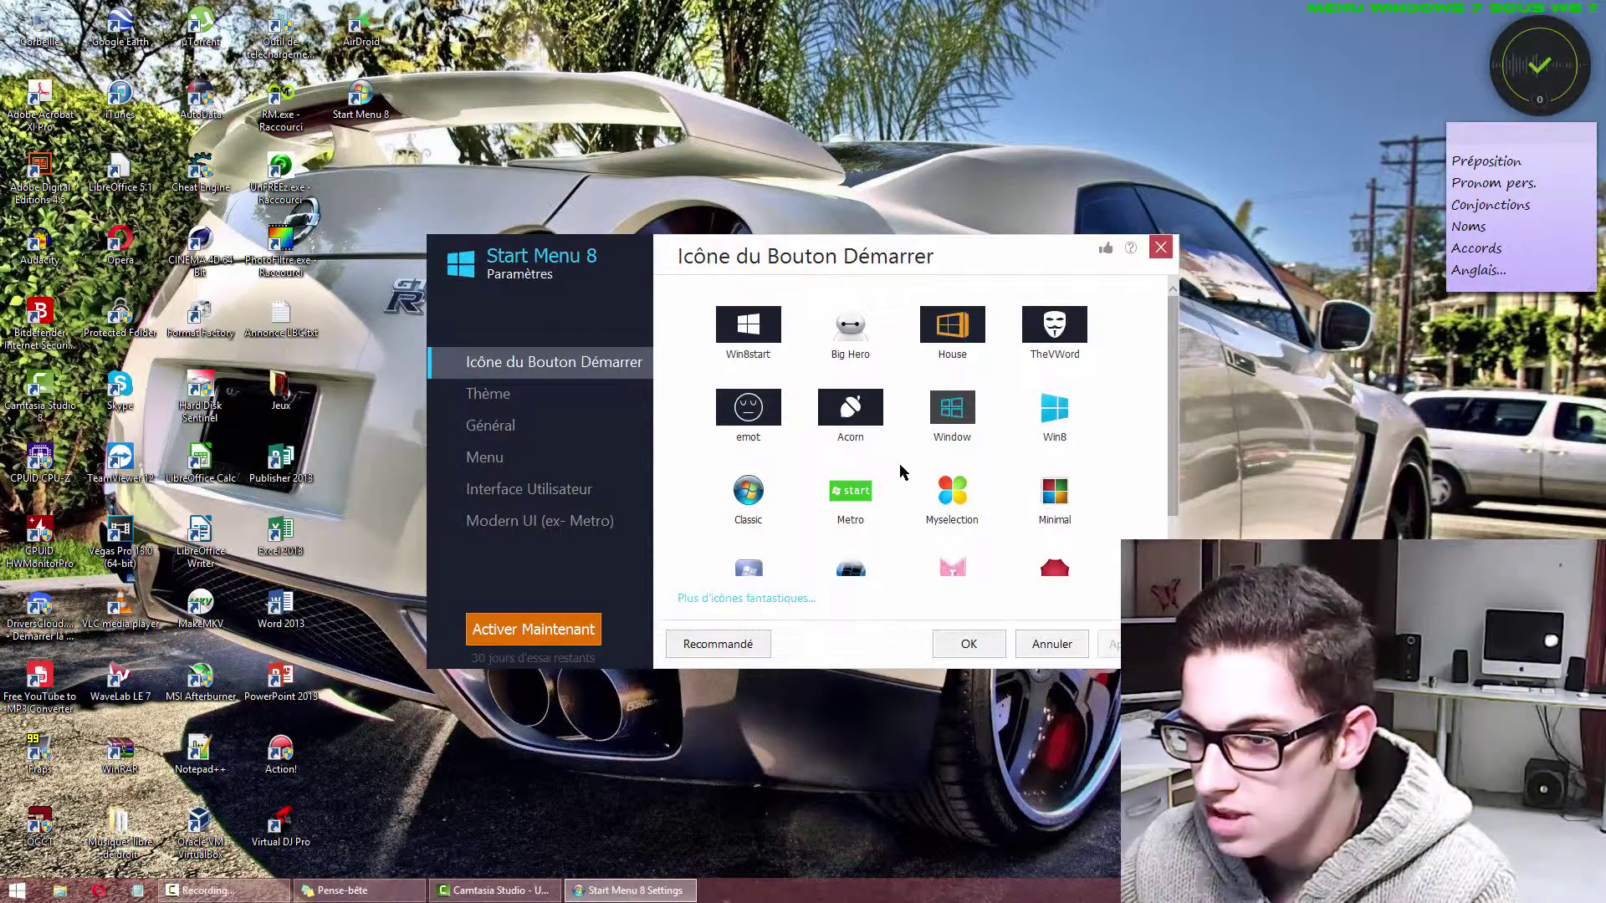
scroll(902, 471, "down", 1)
left_click(768, 451)
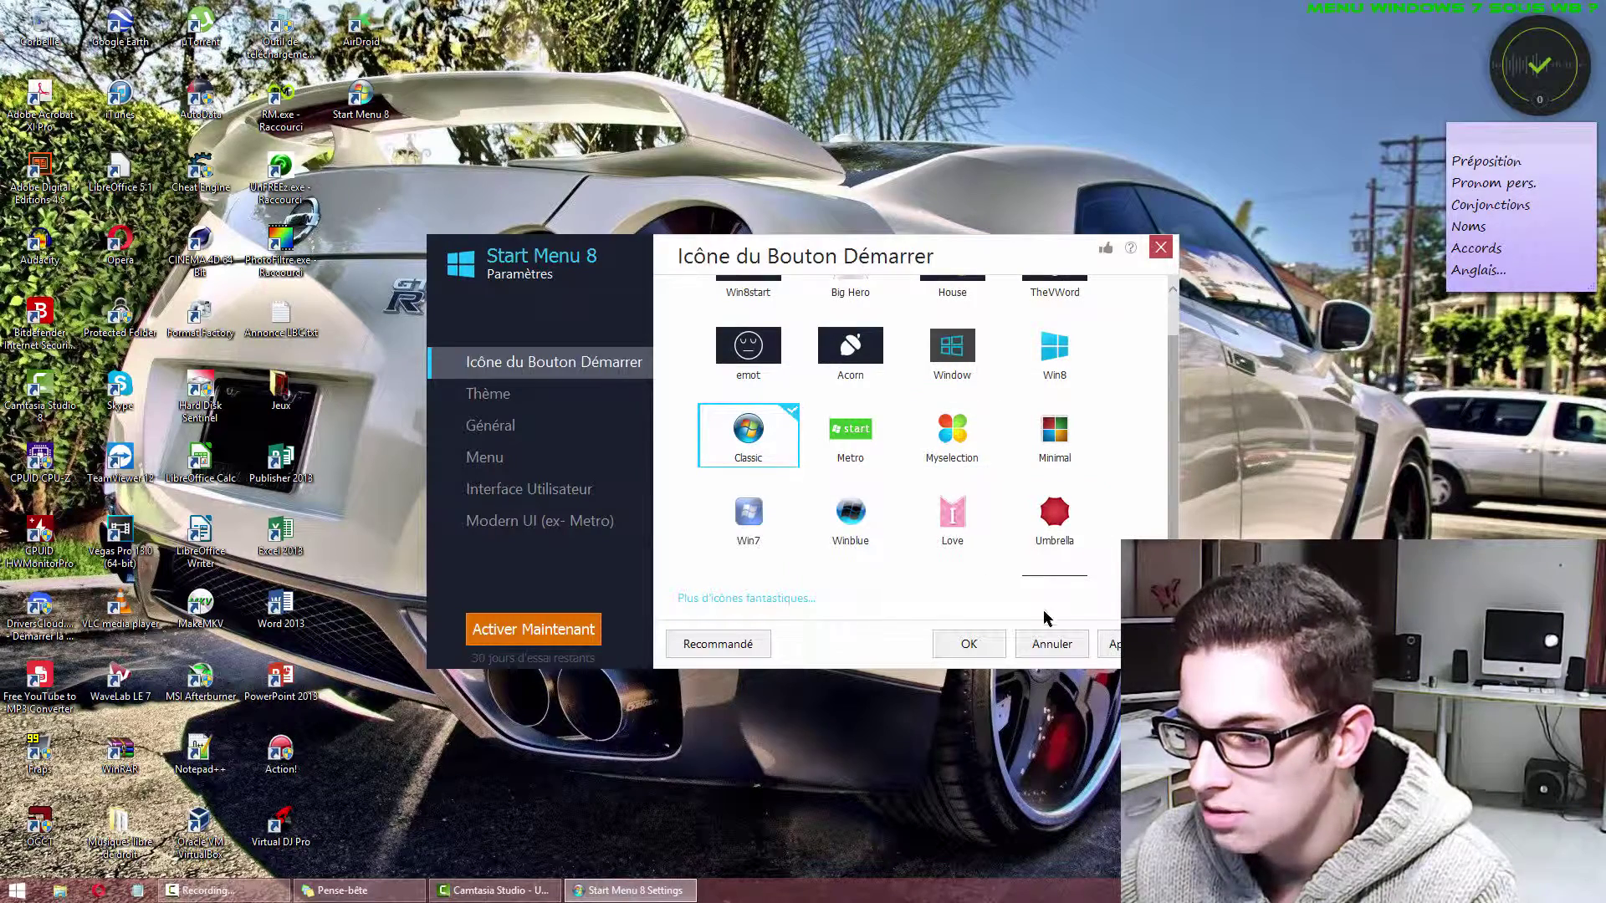
left_click(1109, 646)
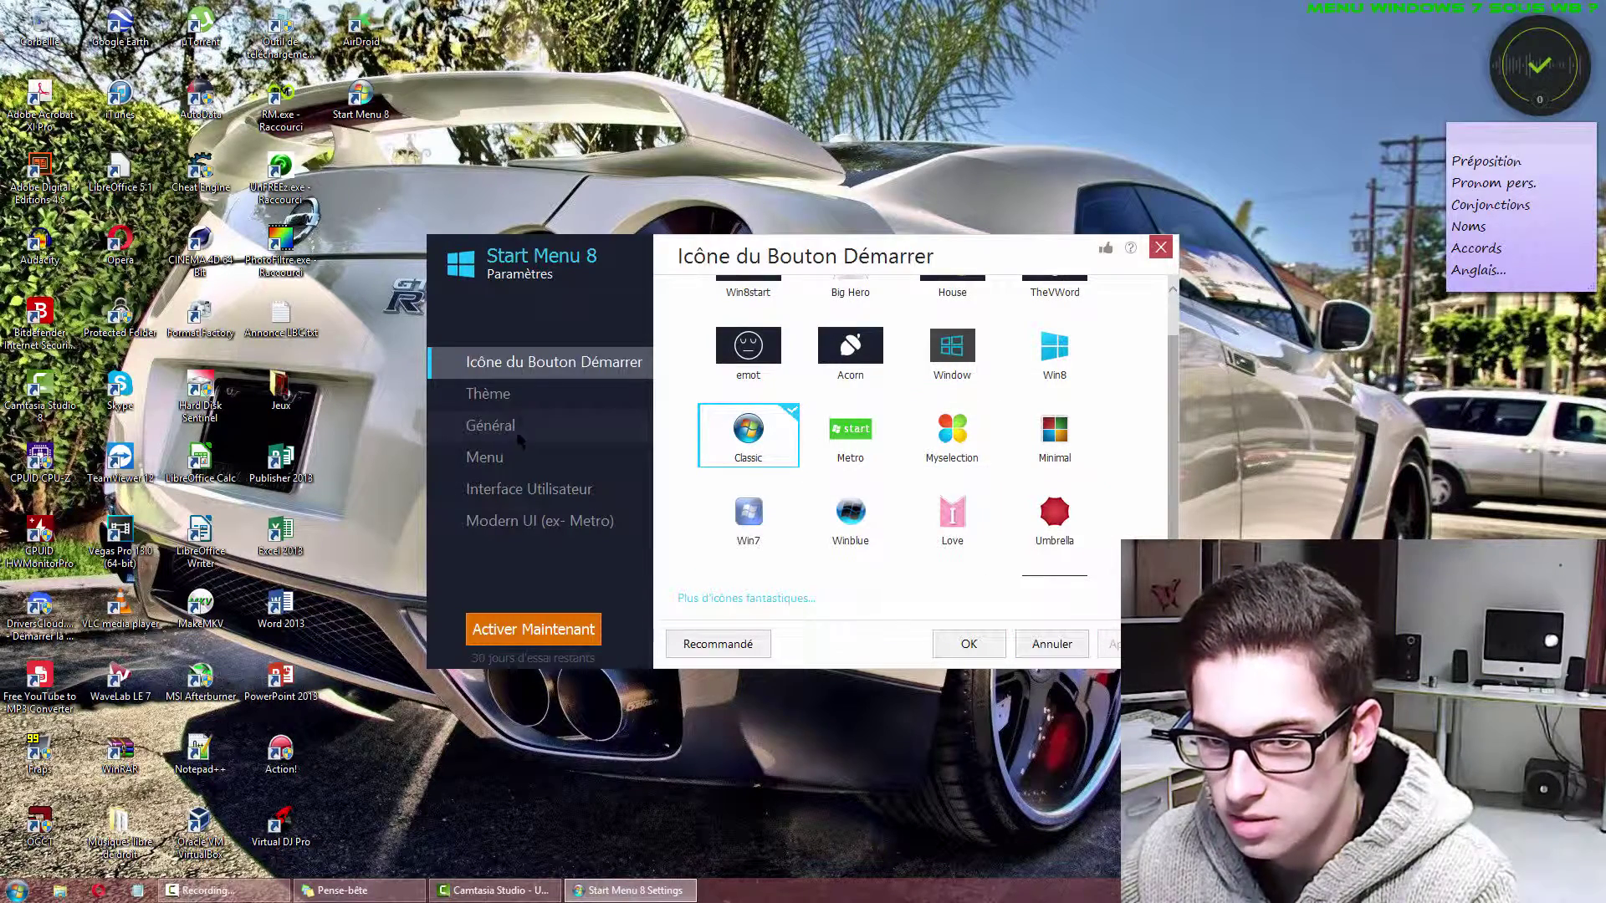
Review the Thème, Général, Menu and Interface Utilisateur settings of Start Menu 8 and accept them.
left_click(516, 394)
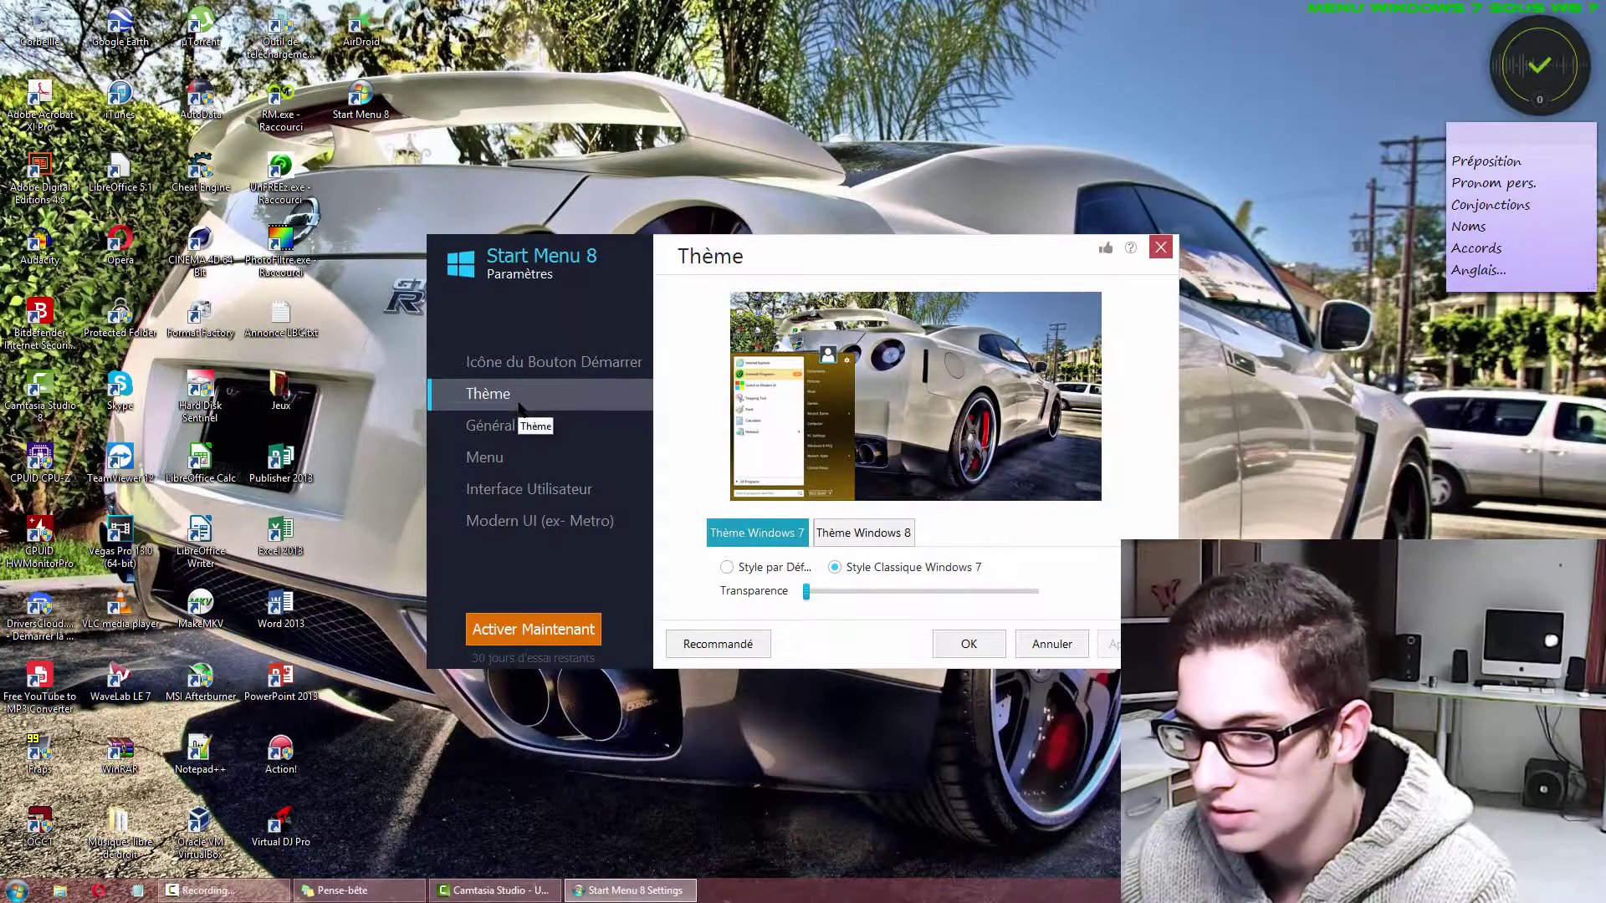
left_click(527, 427)
left_click(535, 458)
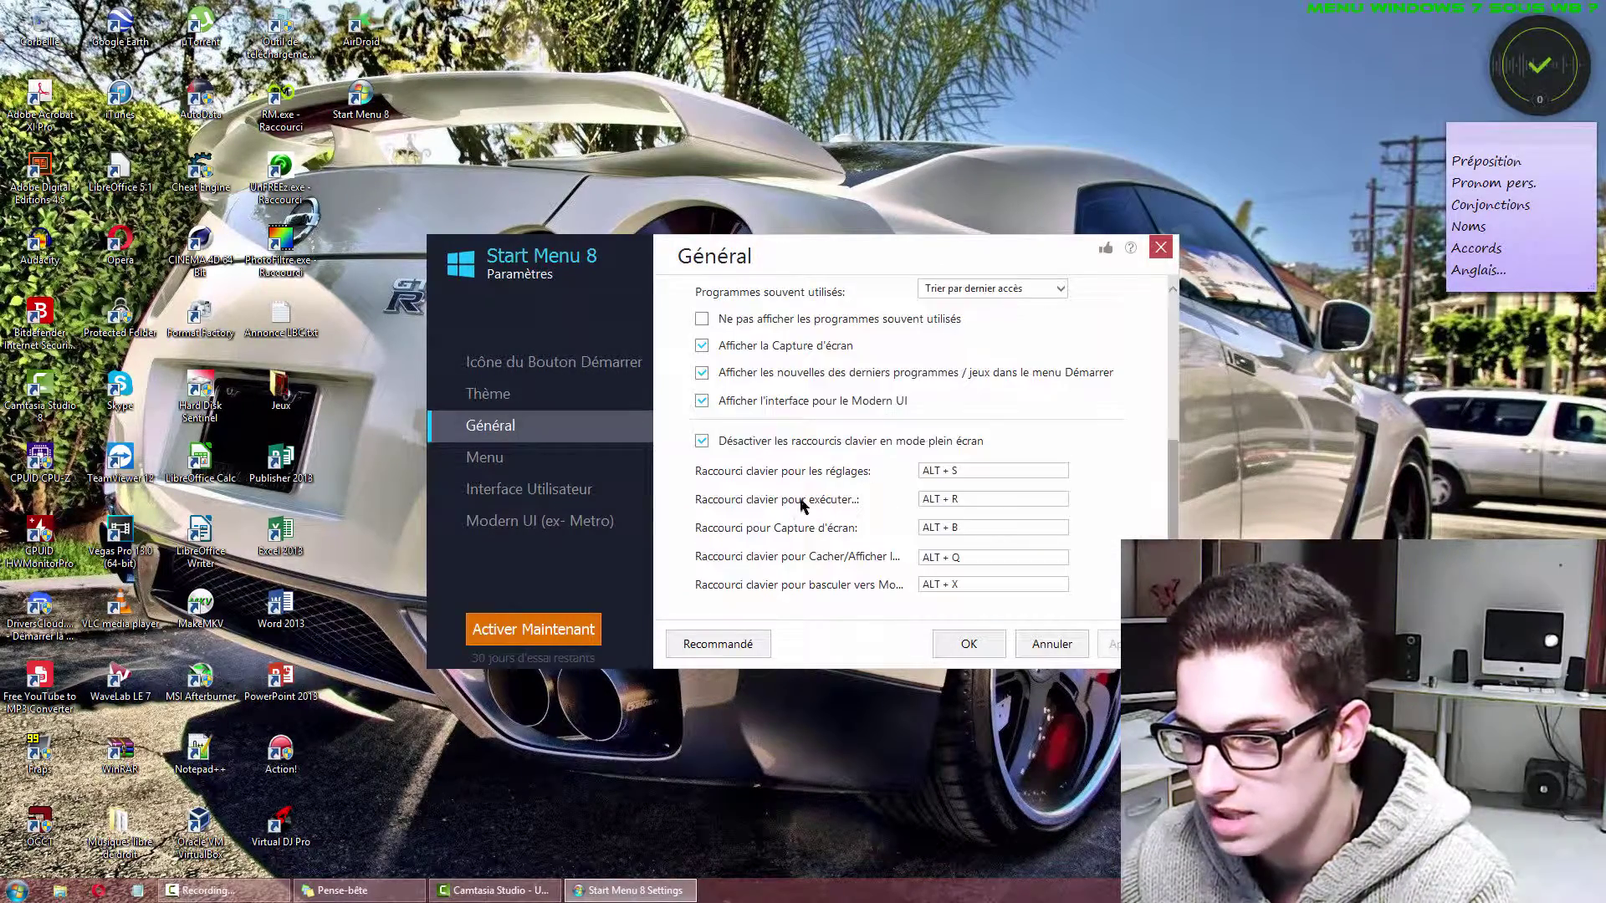
left_click(537, 490)
left_click(968, 644)
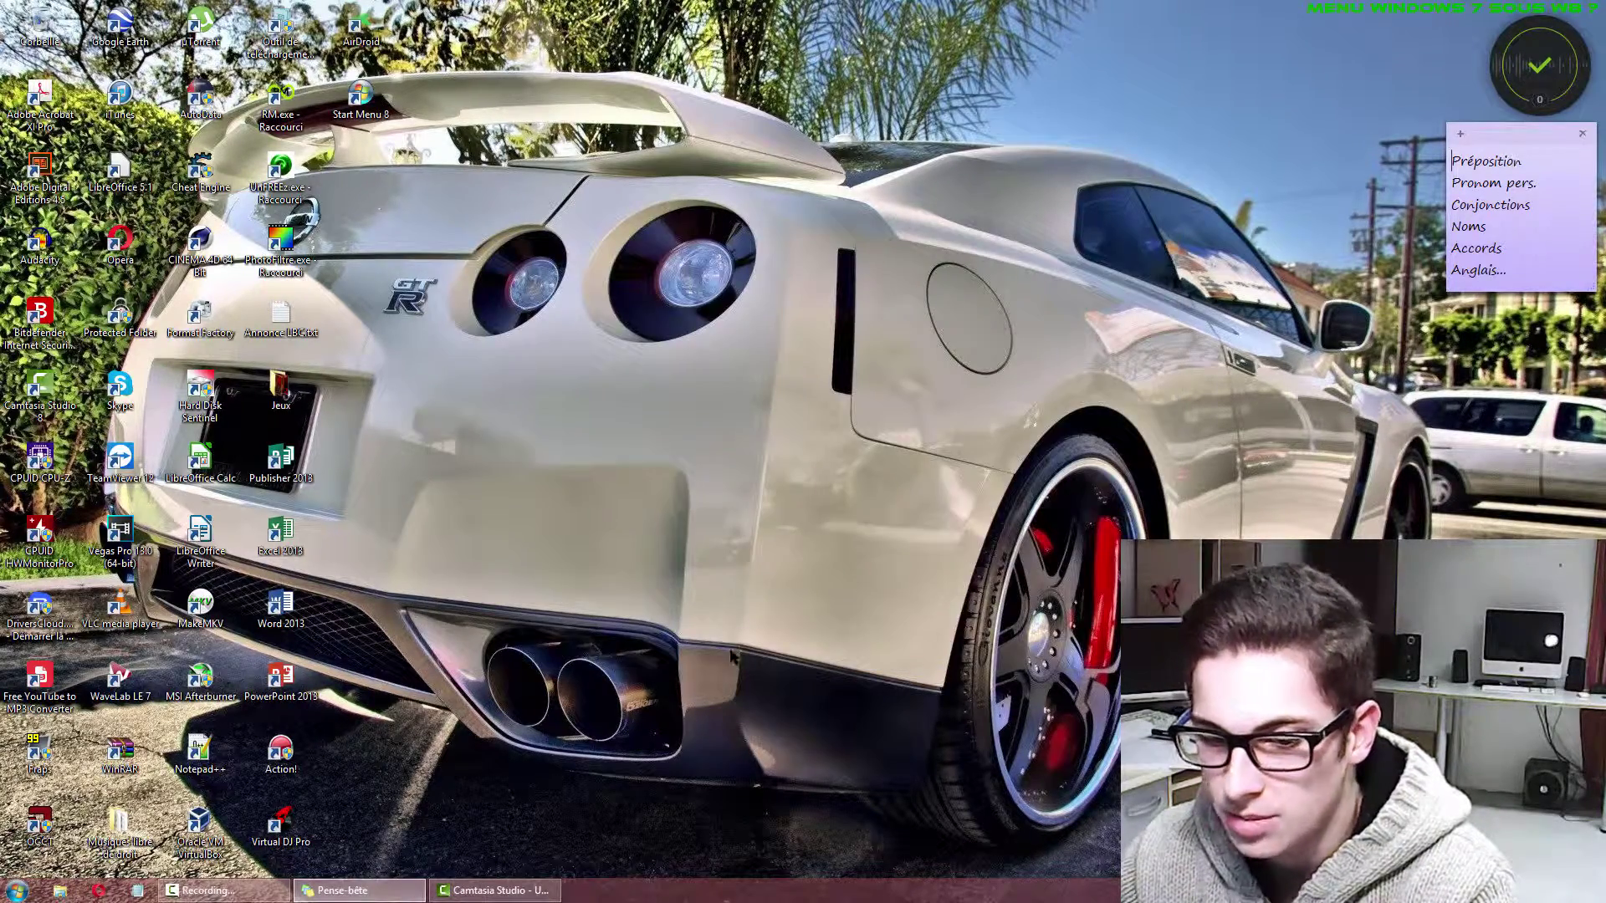
Check the layout of the new Start menu and open Programmes et fonctionnalités.
left_click(34, 892)
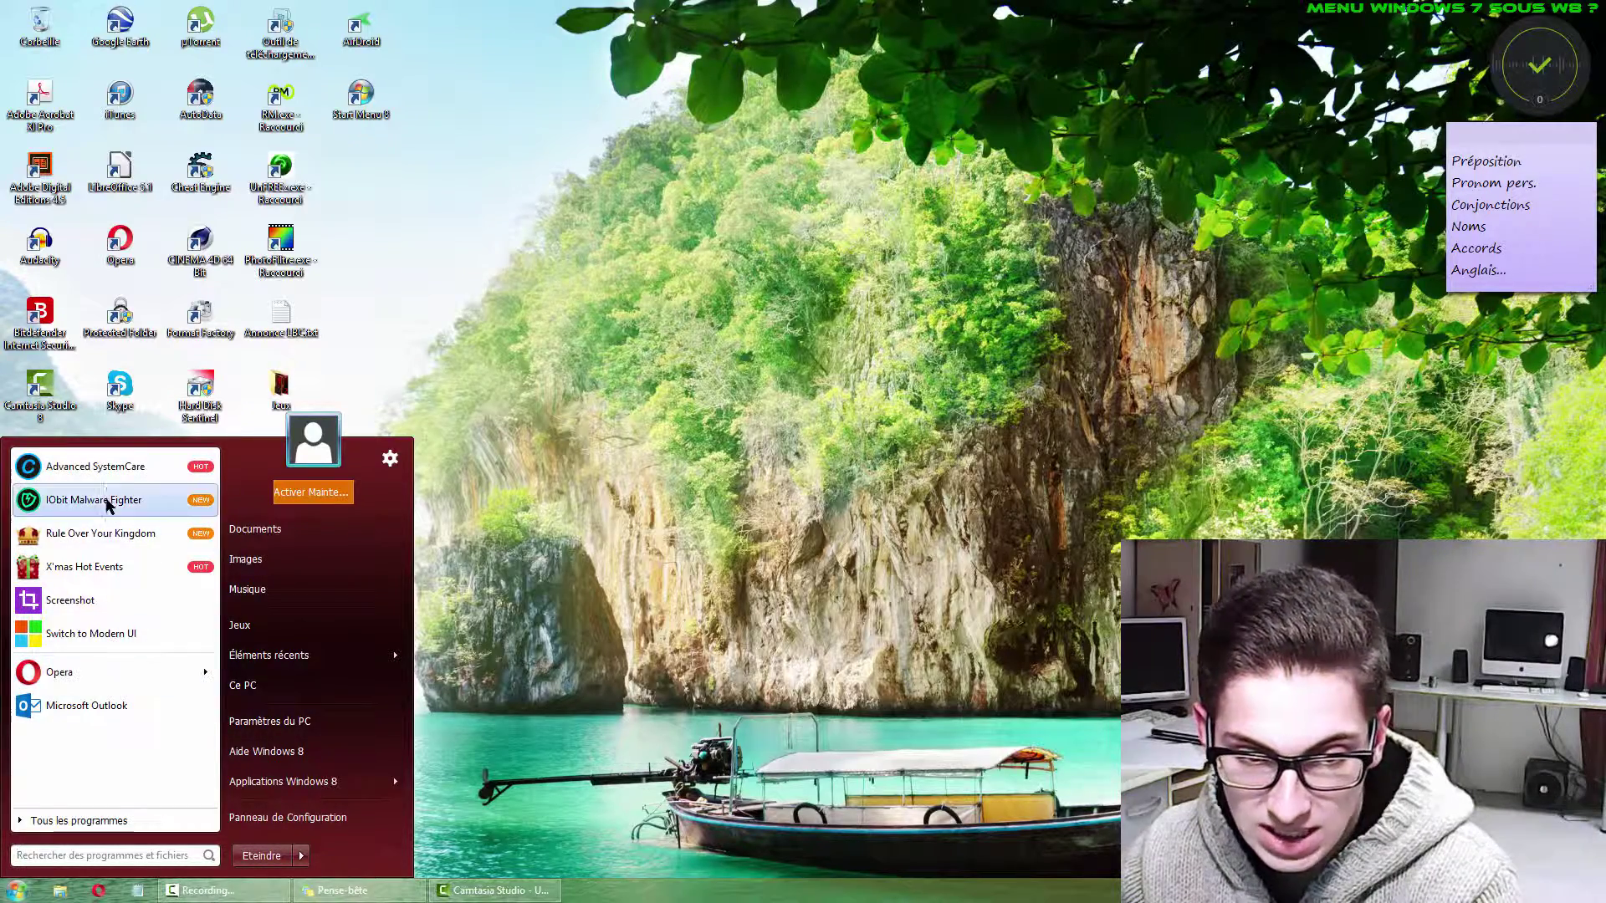
left_click(491, 514)
right_click(6, 885)
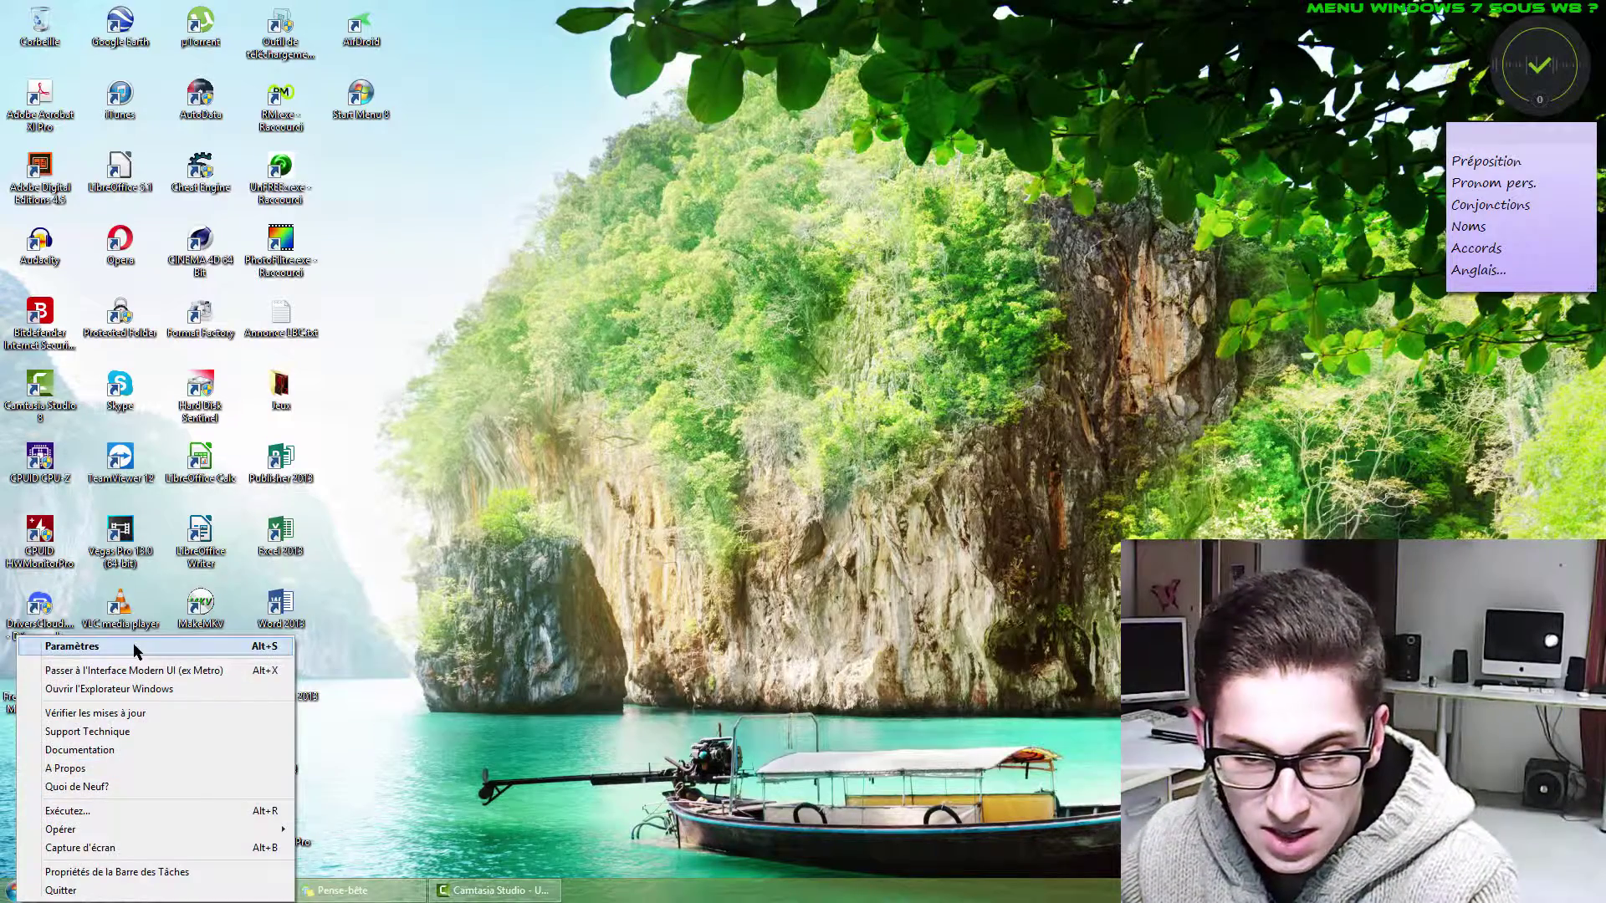
key("Escape")
key("super+x")
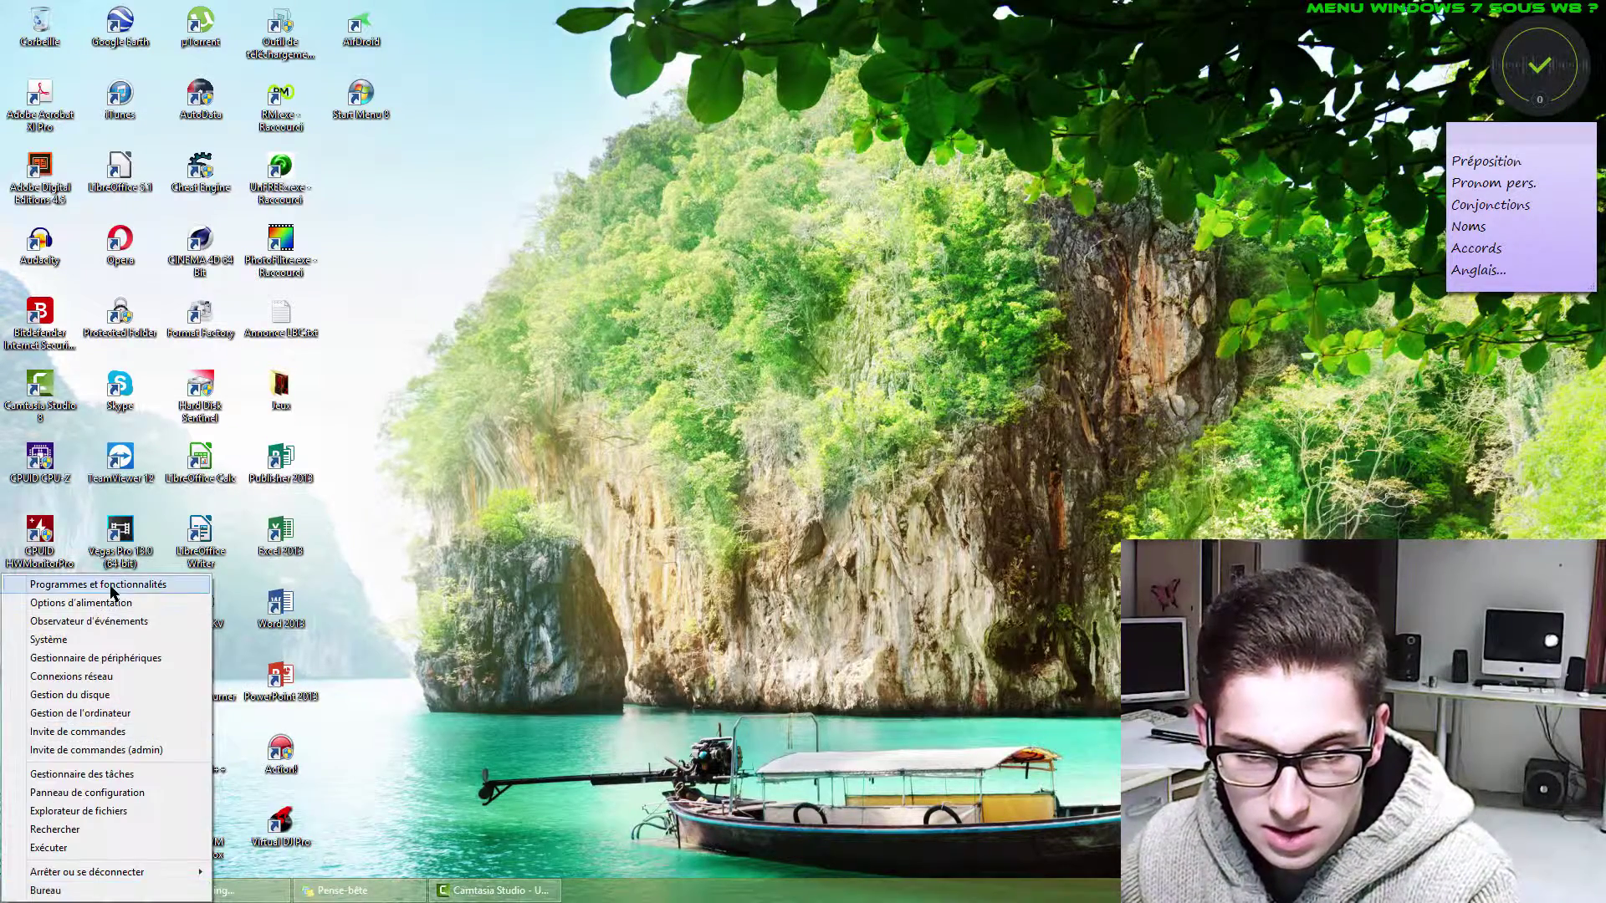
key("f")
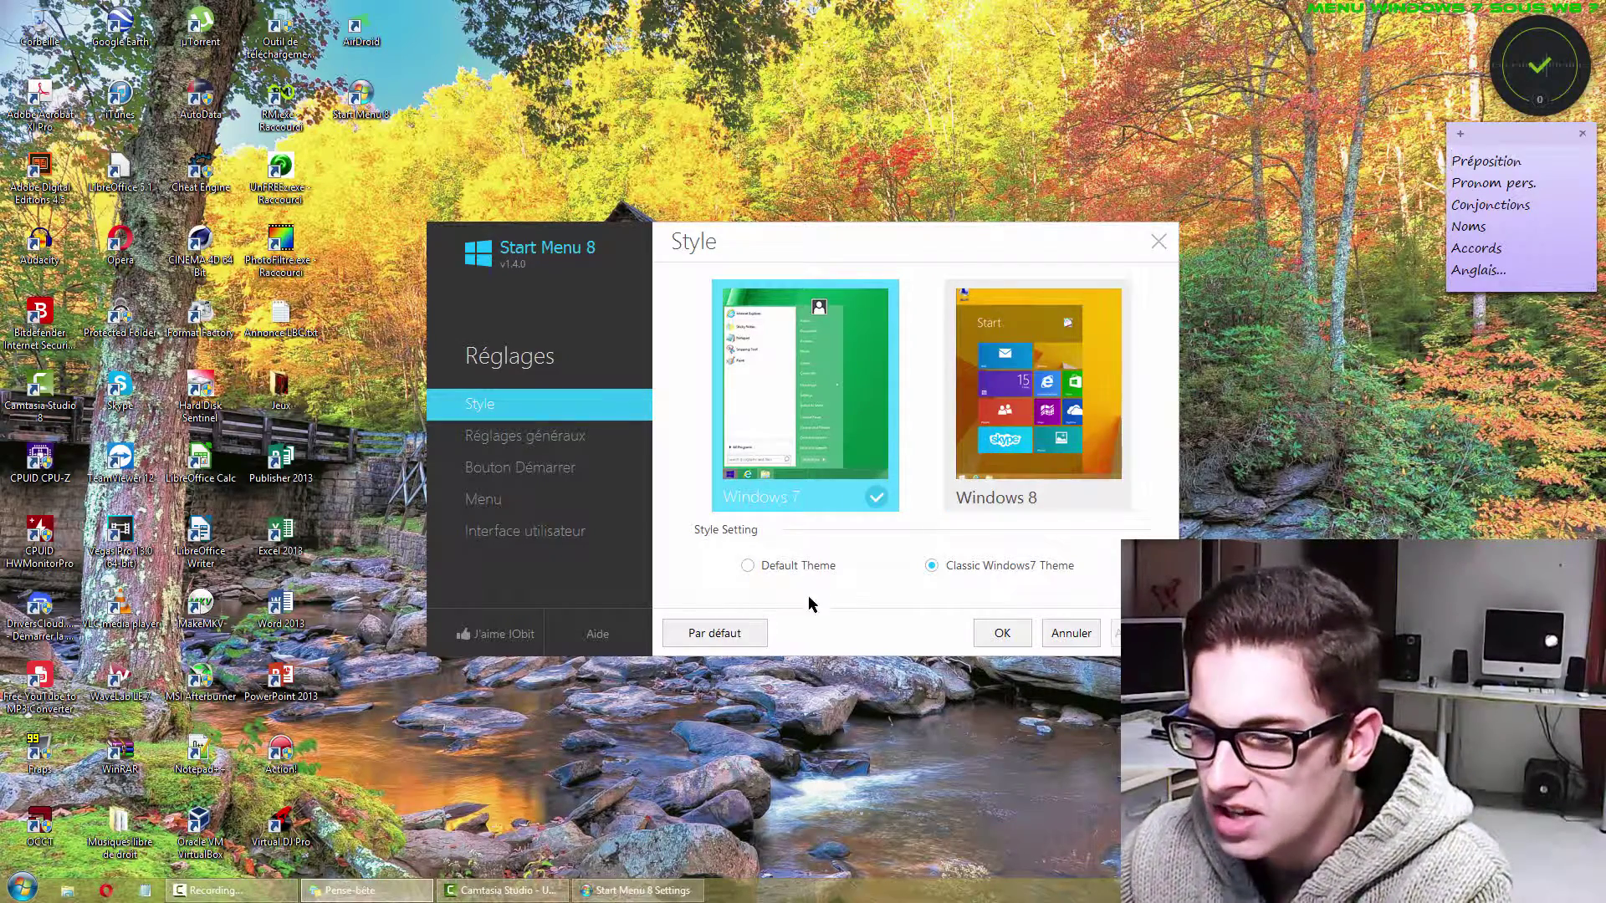
Review the general, Start button, menu, user interface and style settings of Start Menu 8 v1.4.0 and accept them.
left_click(543, 436)
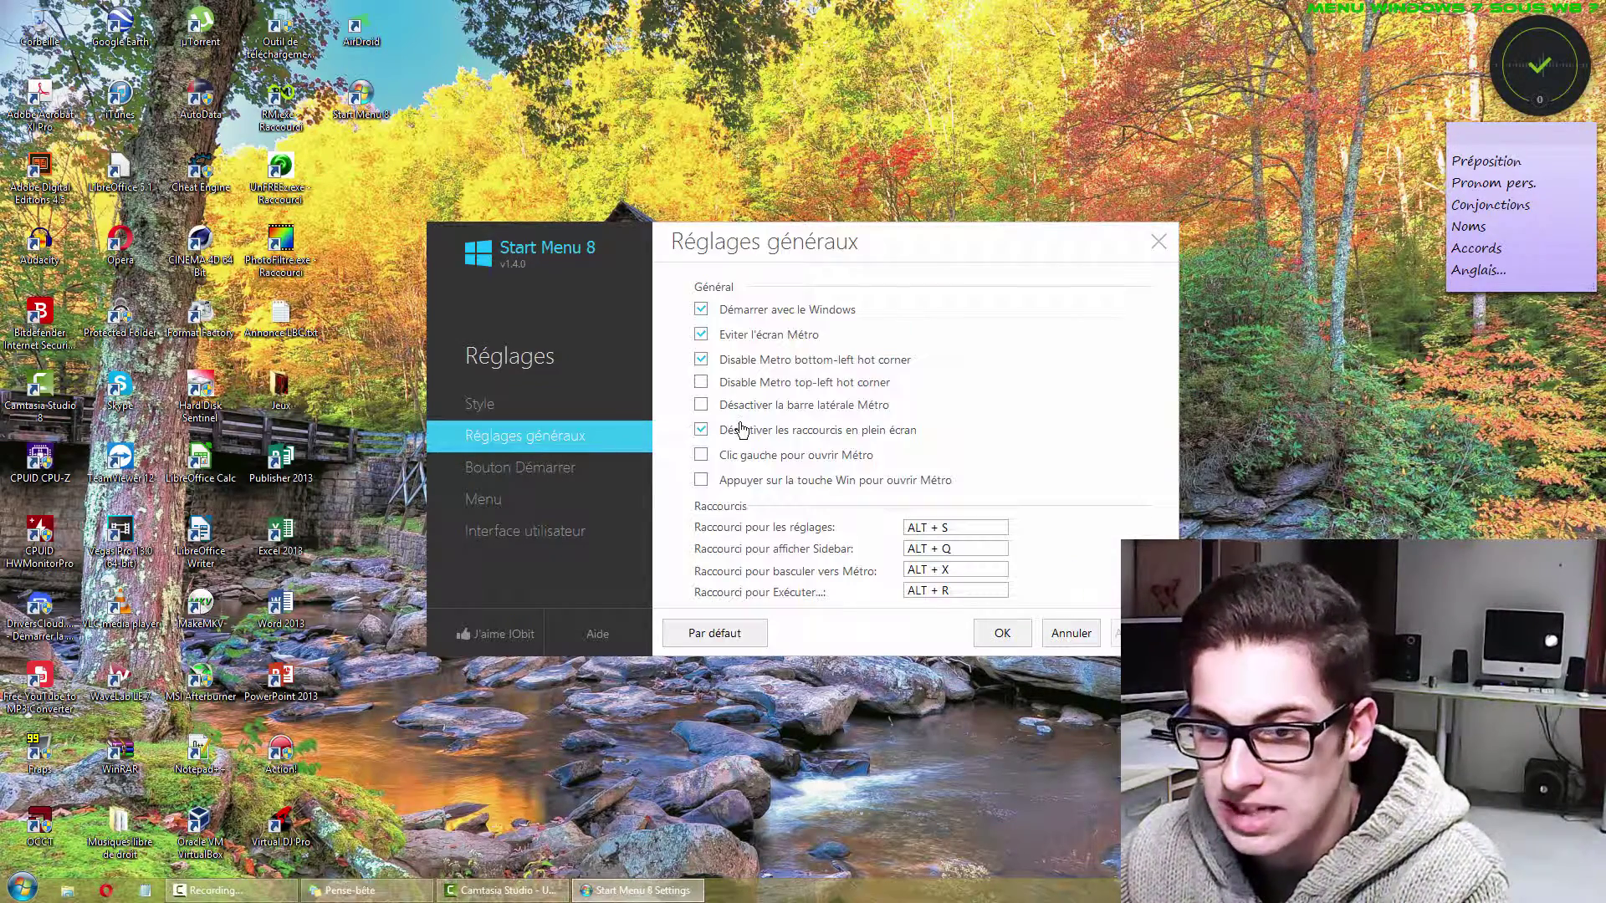
left_click(535, 467)
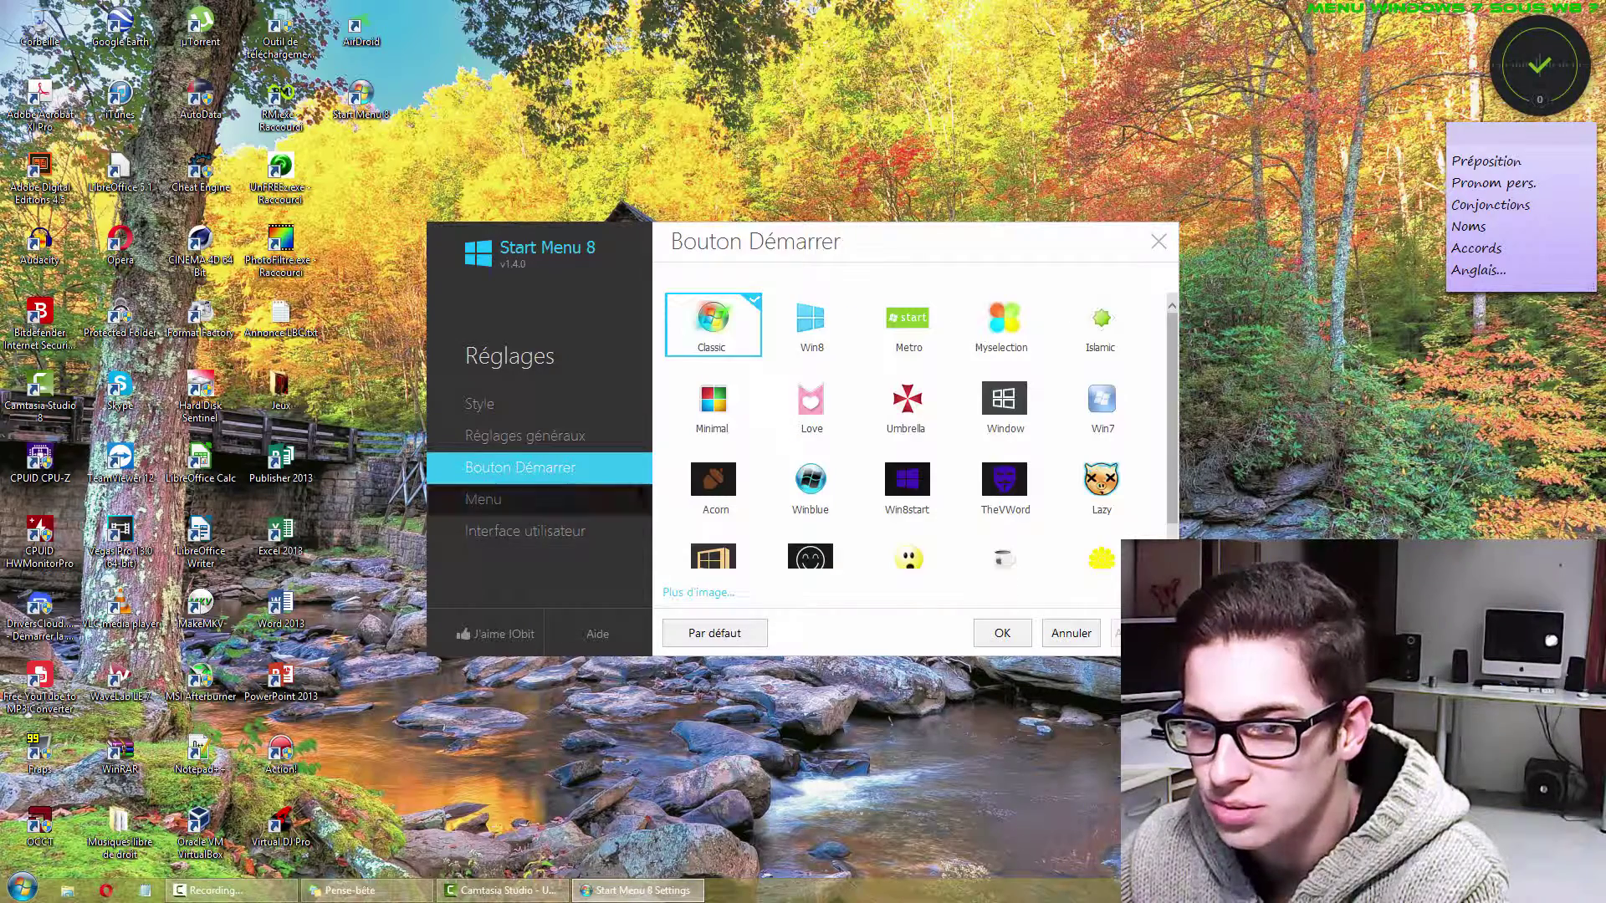
left_click(565, 502)
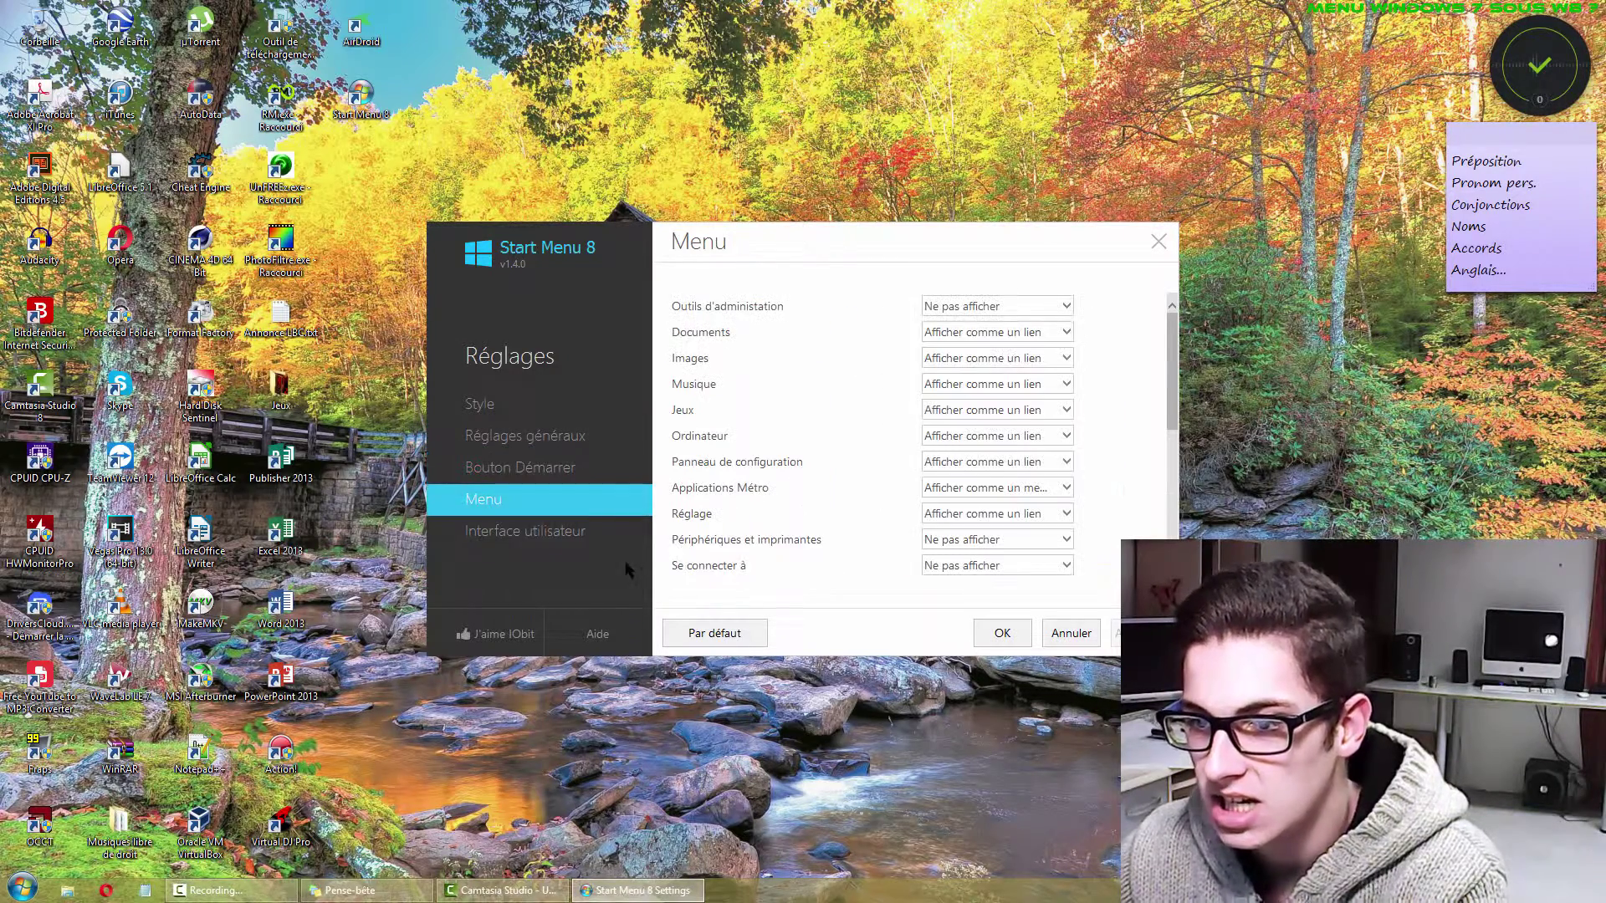
left_click(569, 539)
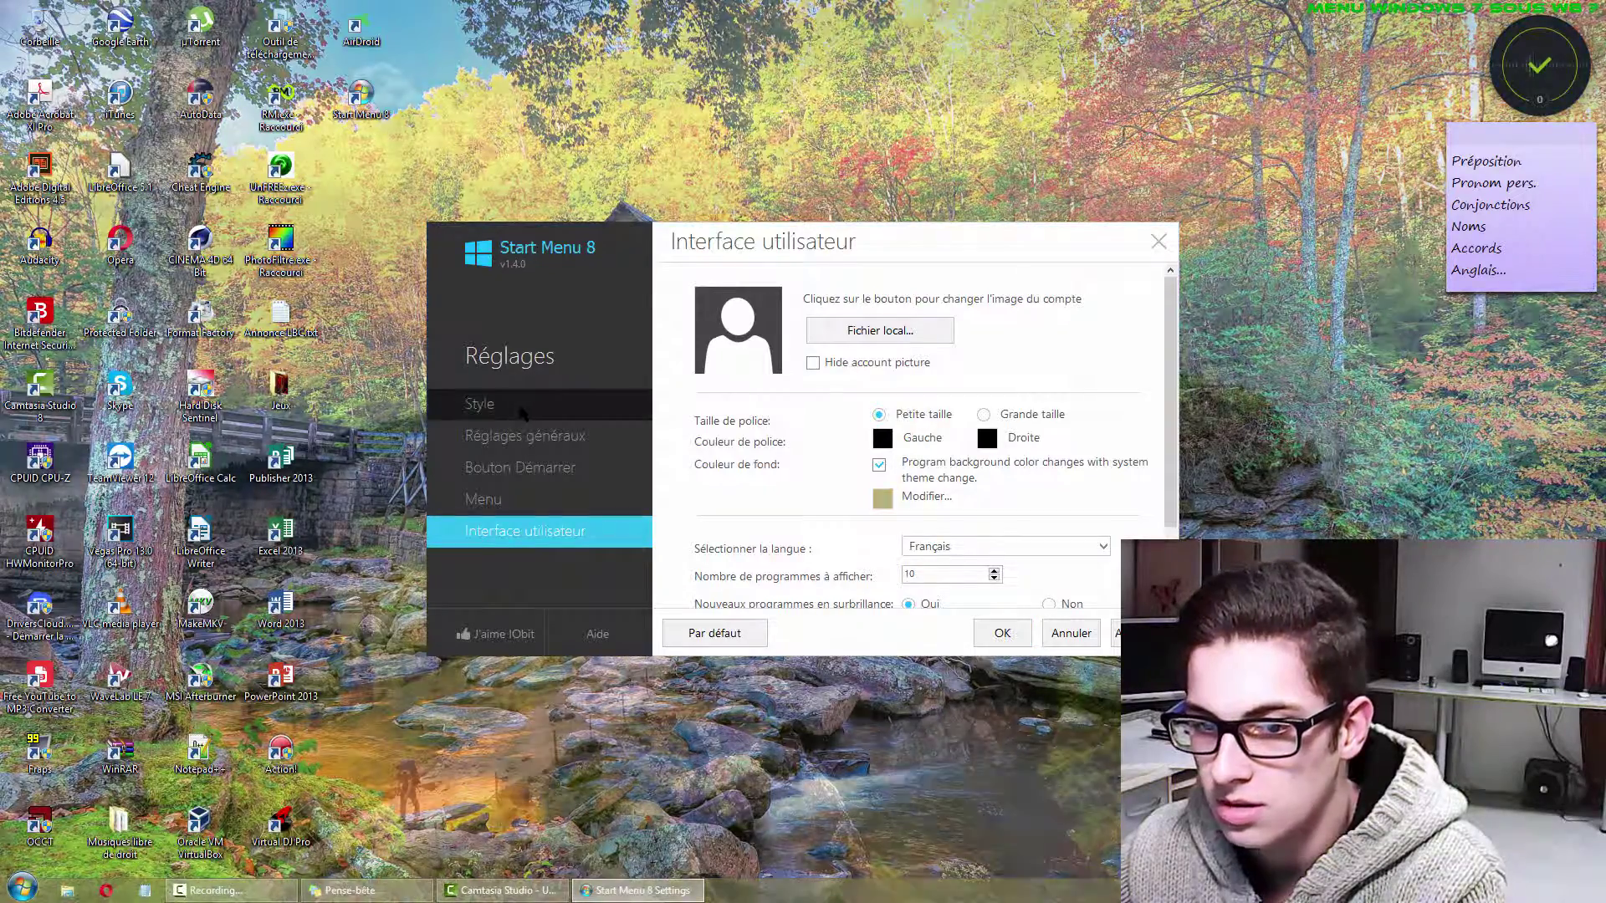
left_click(535, 404)
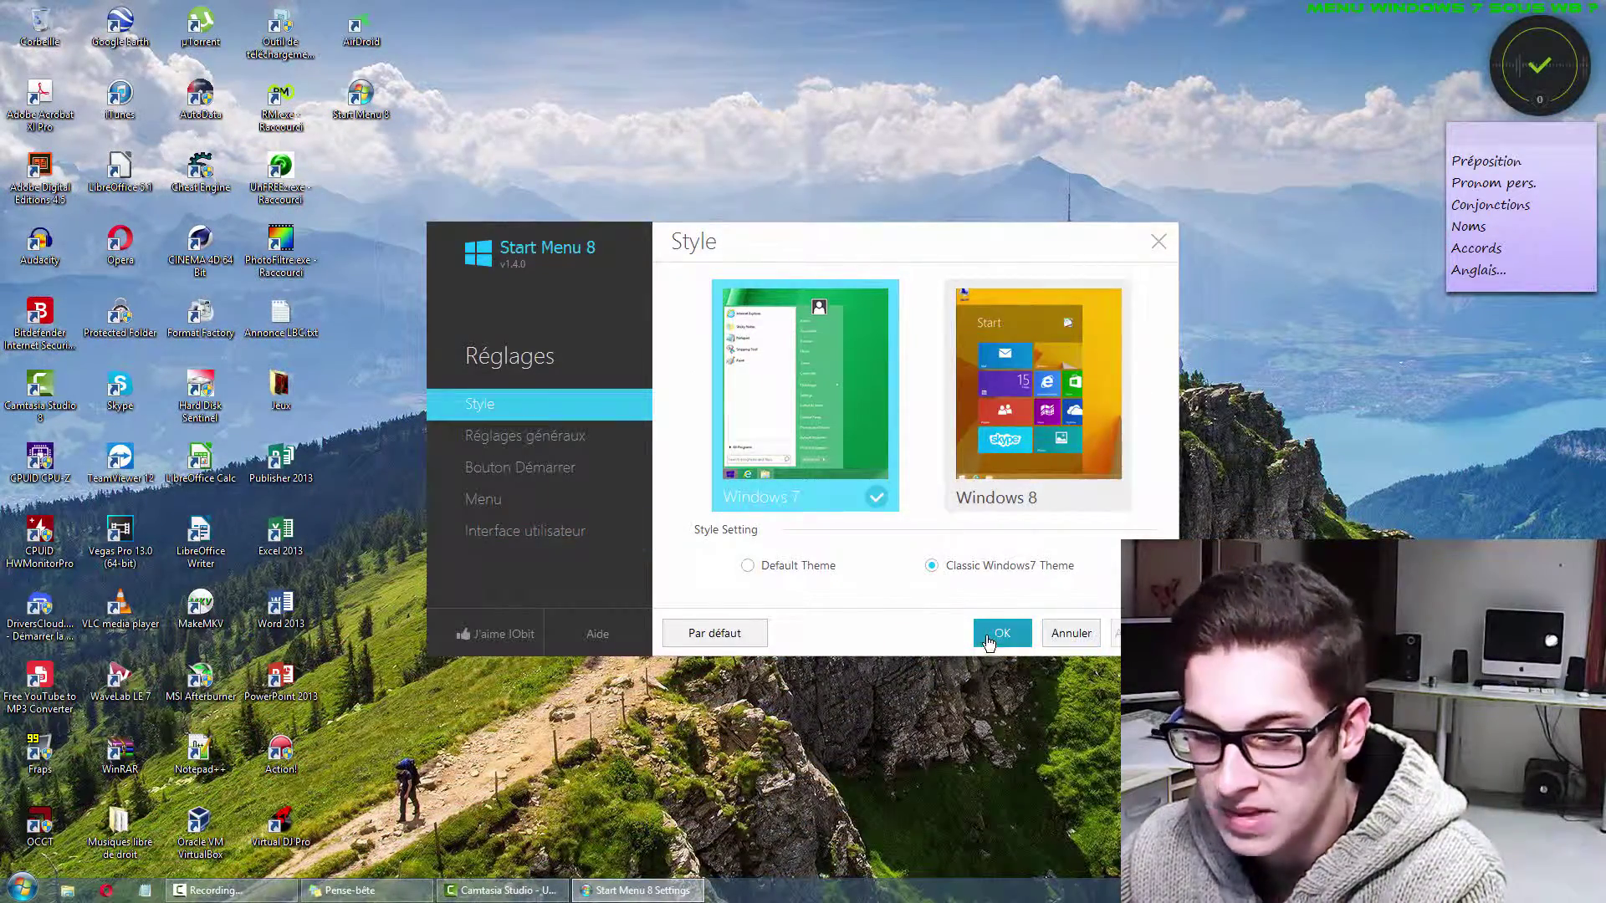
left_click(1000, 634)
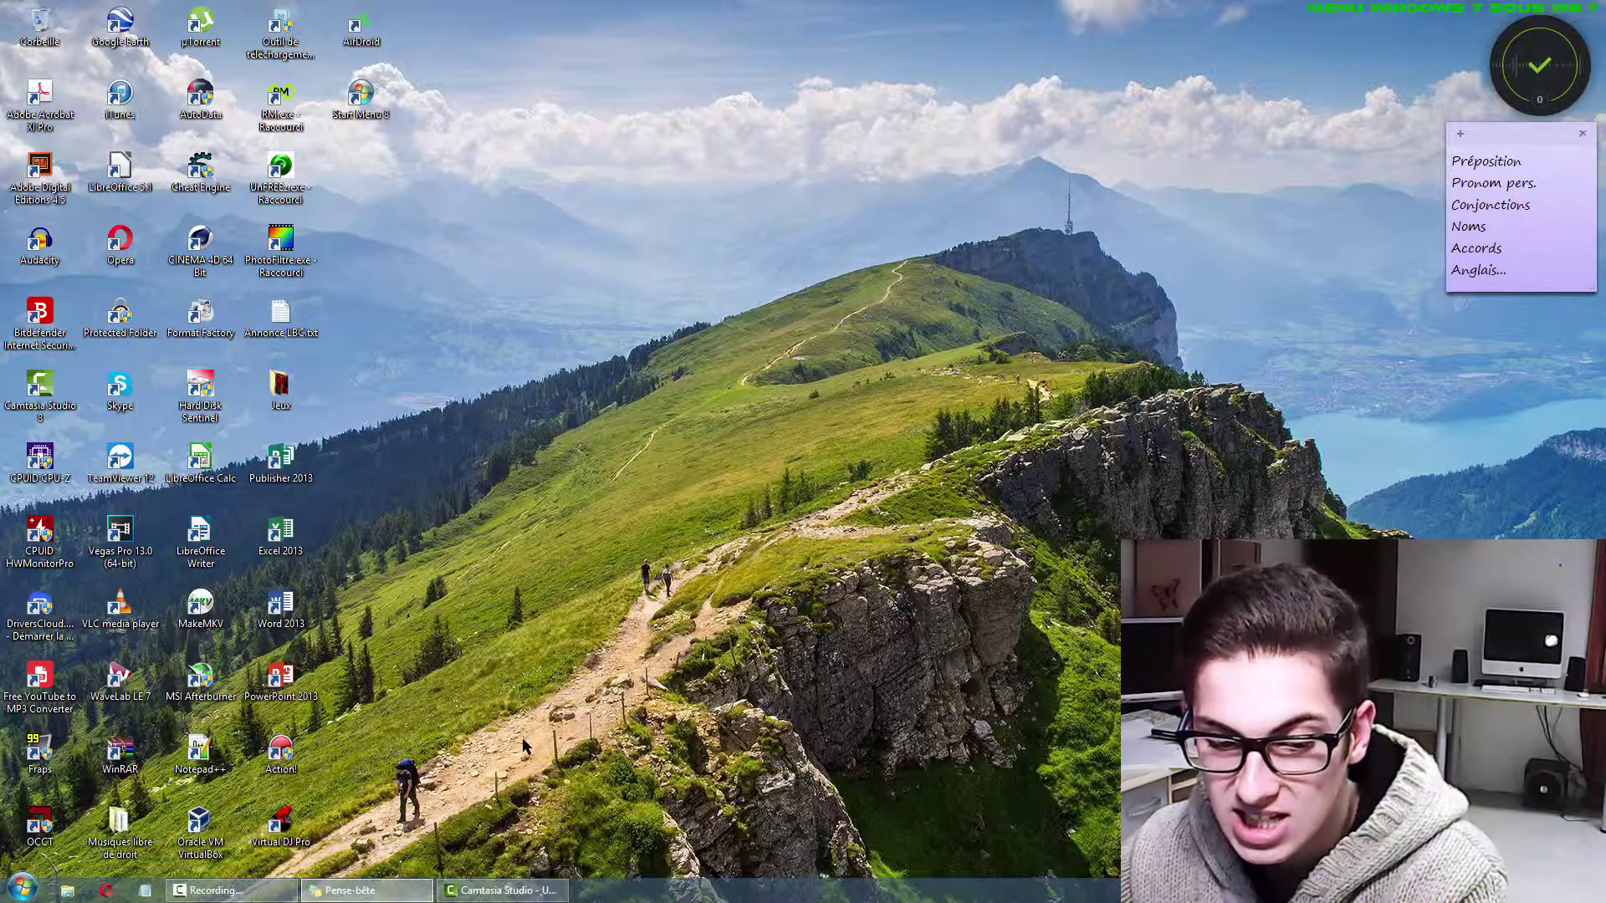
Open the Documents library from the Start menu, display its folders as large icons, and close the window.
left_click(20, 888)
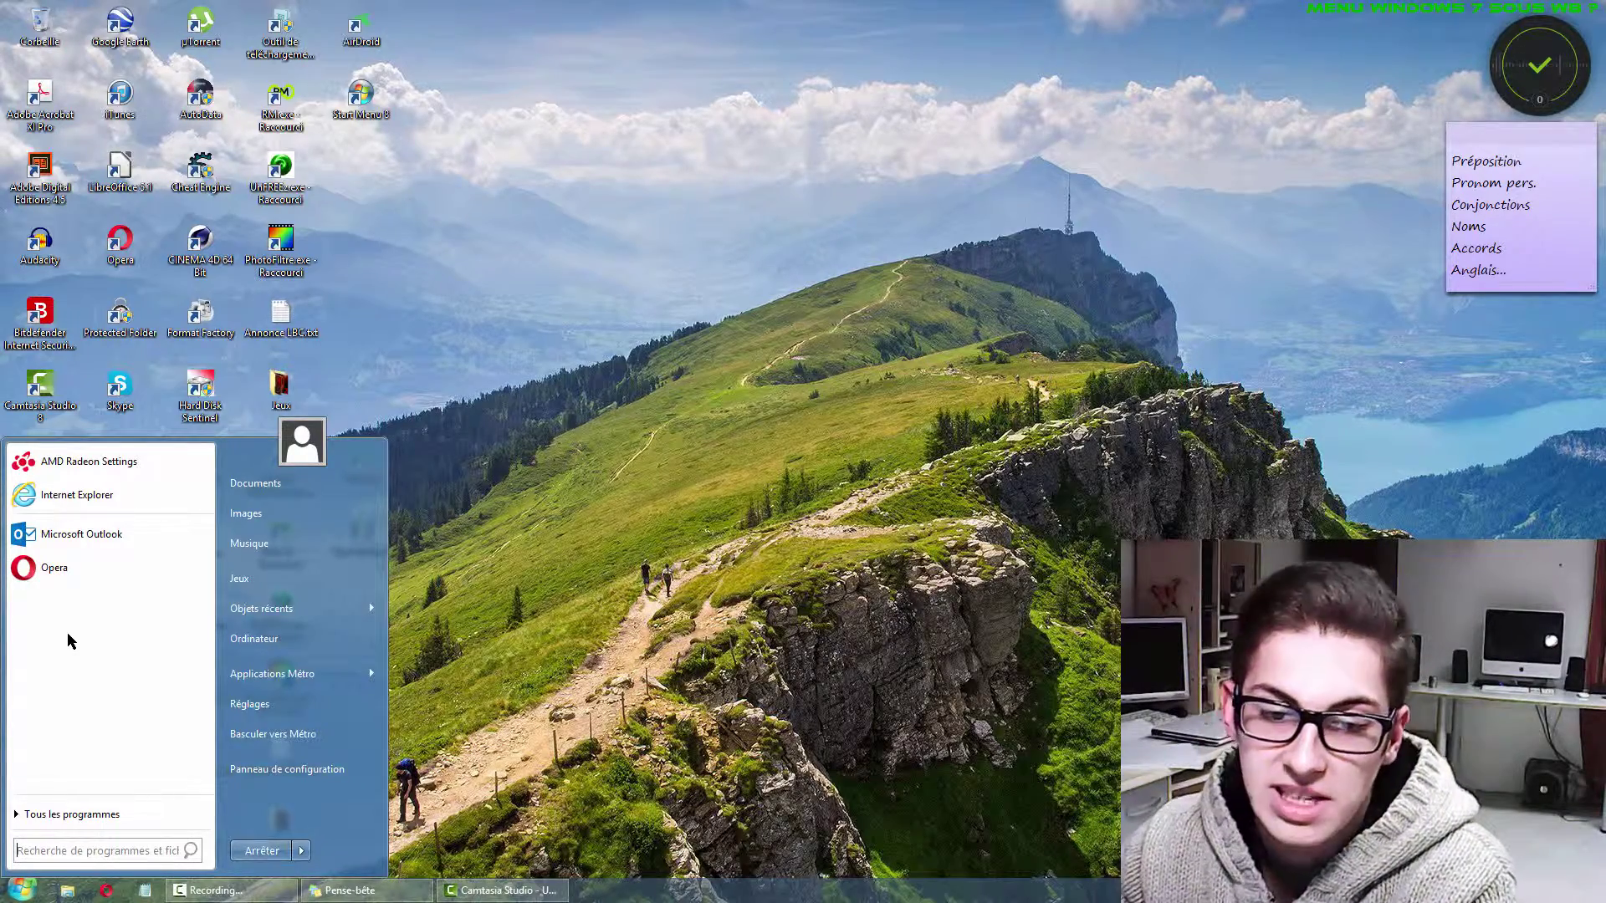
left_click(264, 488)
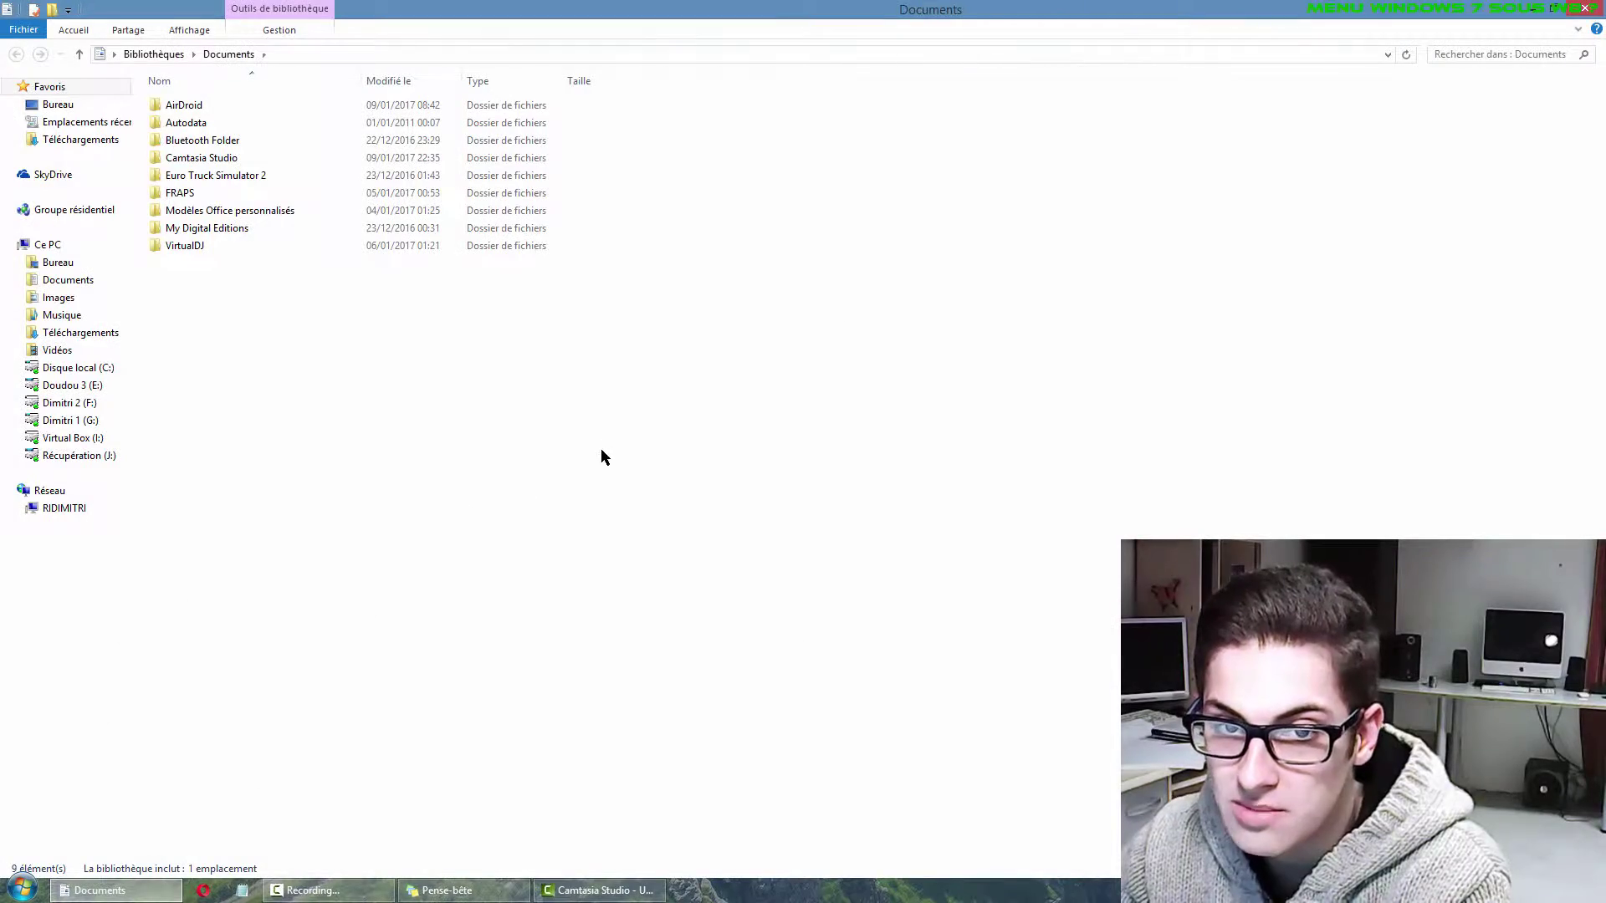
left_click(189, 30)
left_click(345, 55)
left_click(1584, 9)
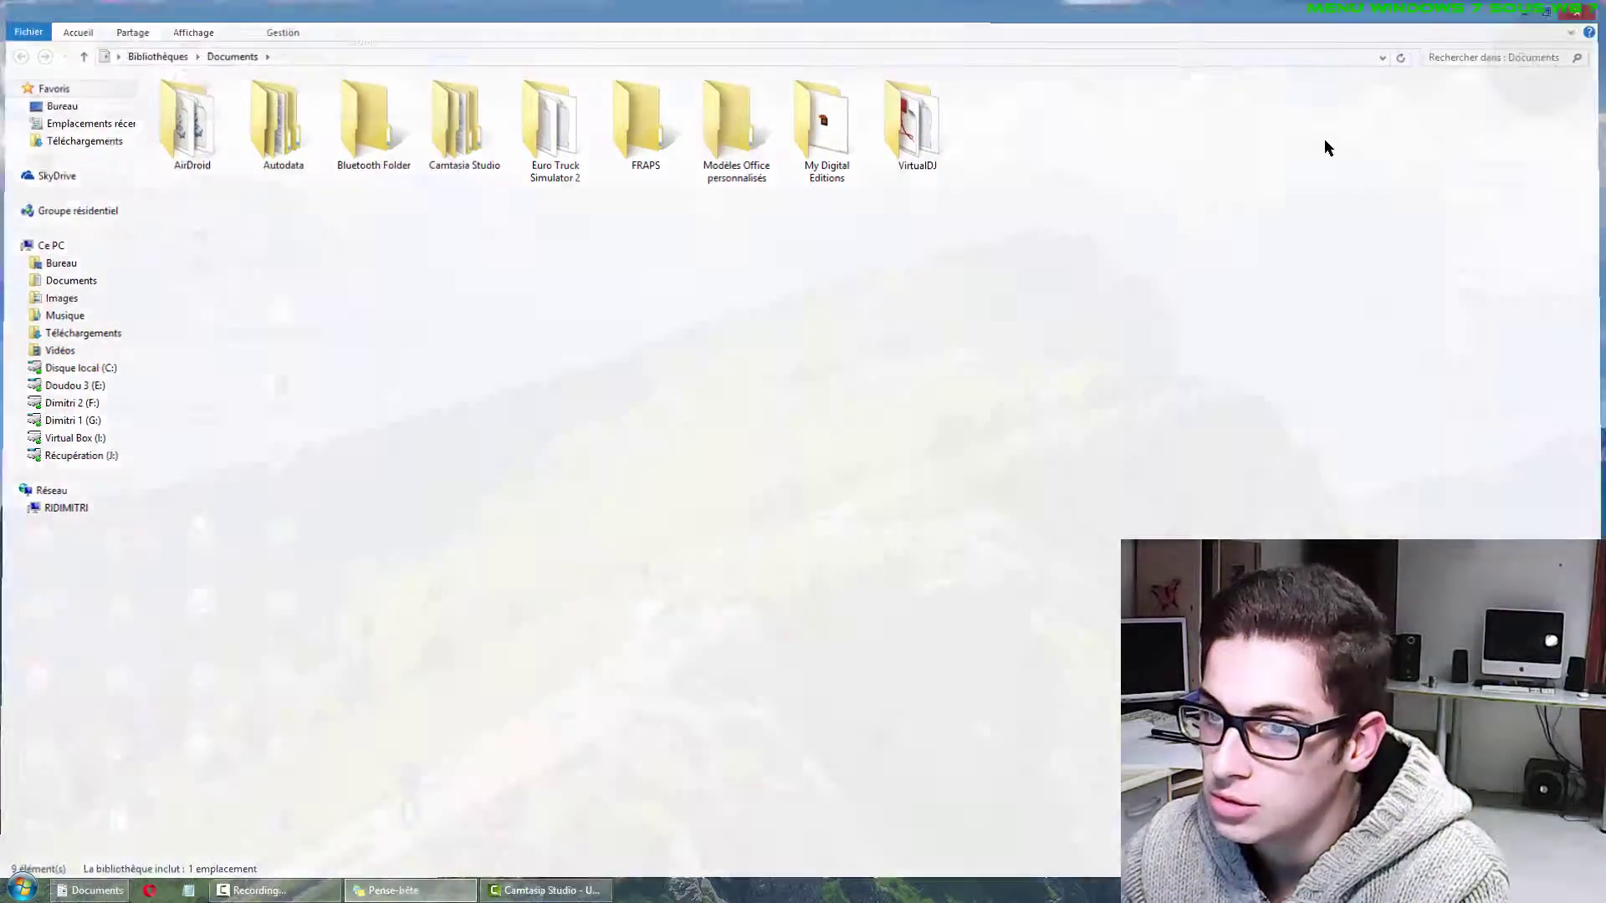
Open the Musique library from the Start menu, display its contents as large icons, and close the window.
left_click(22, 889)
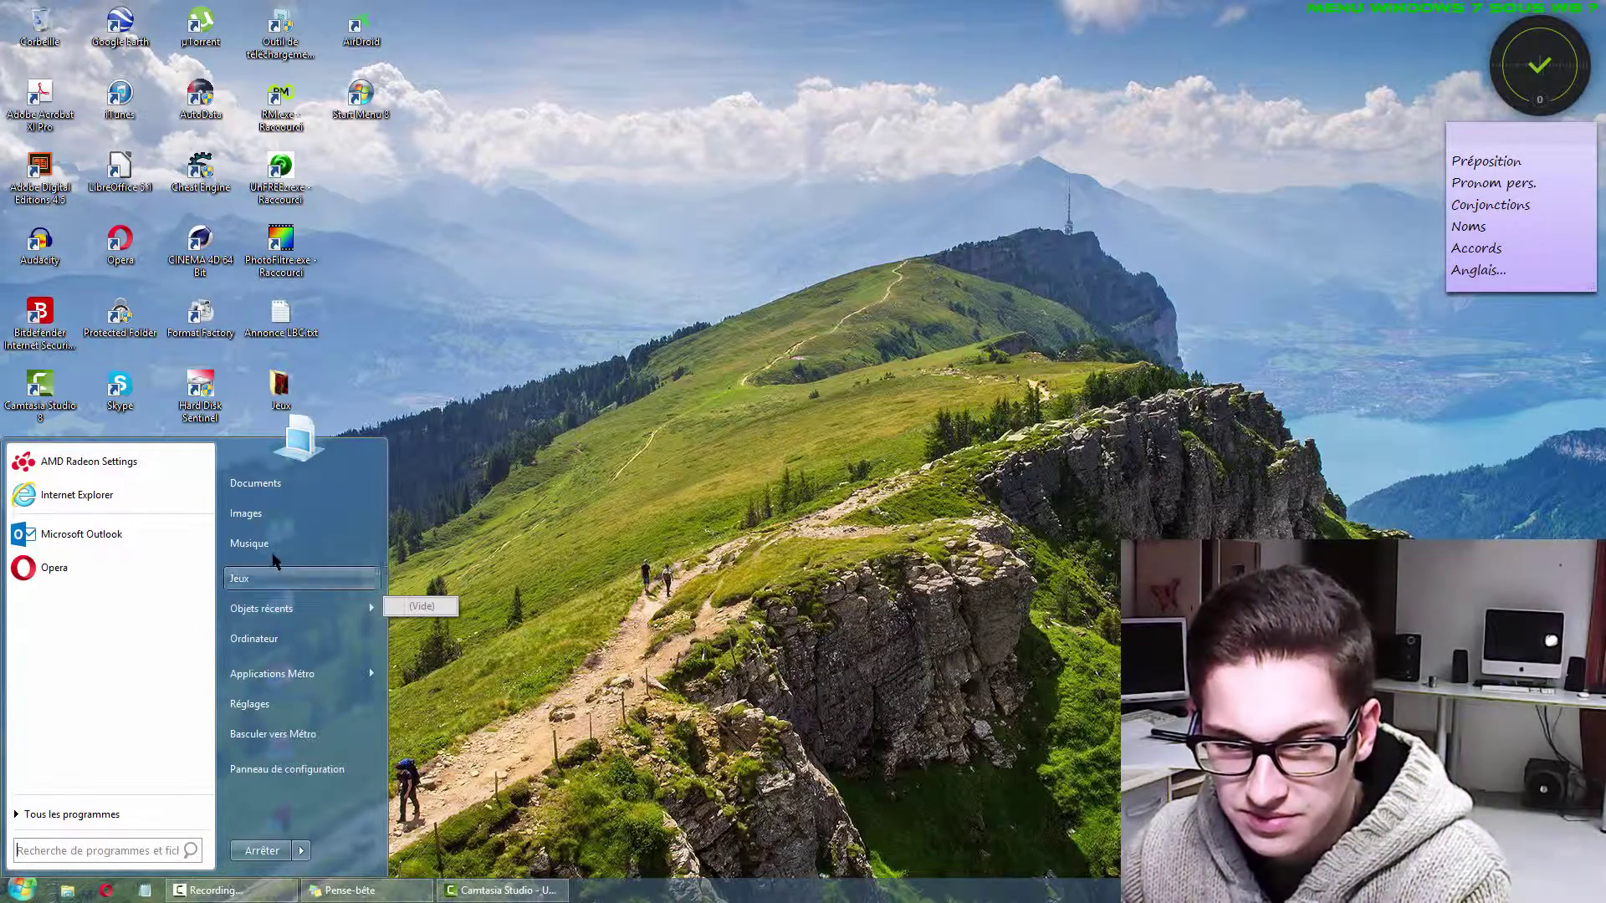
left_click(273, 542)
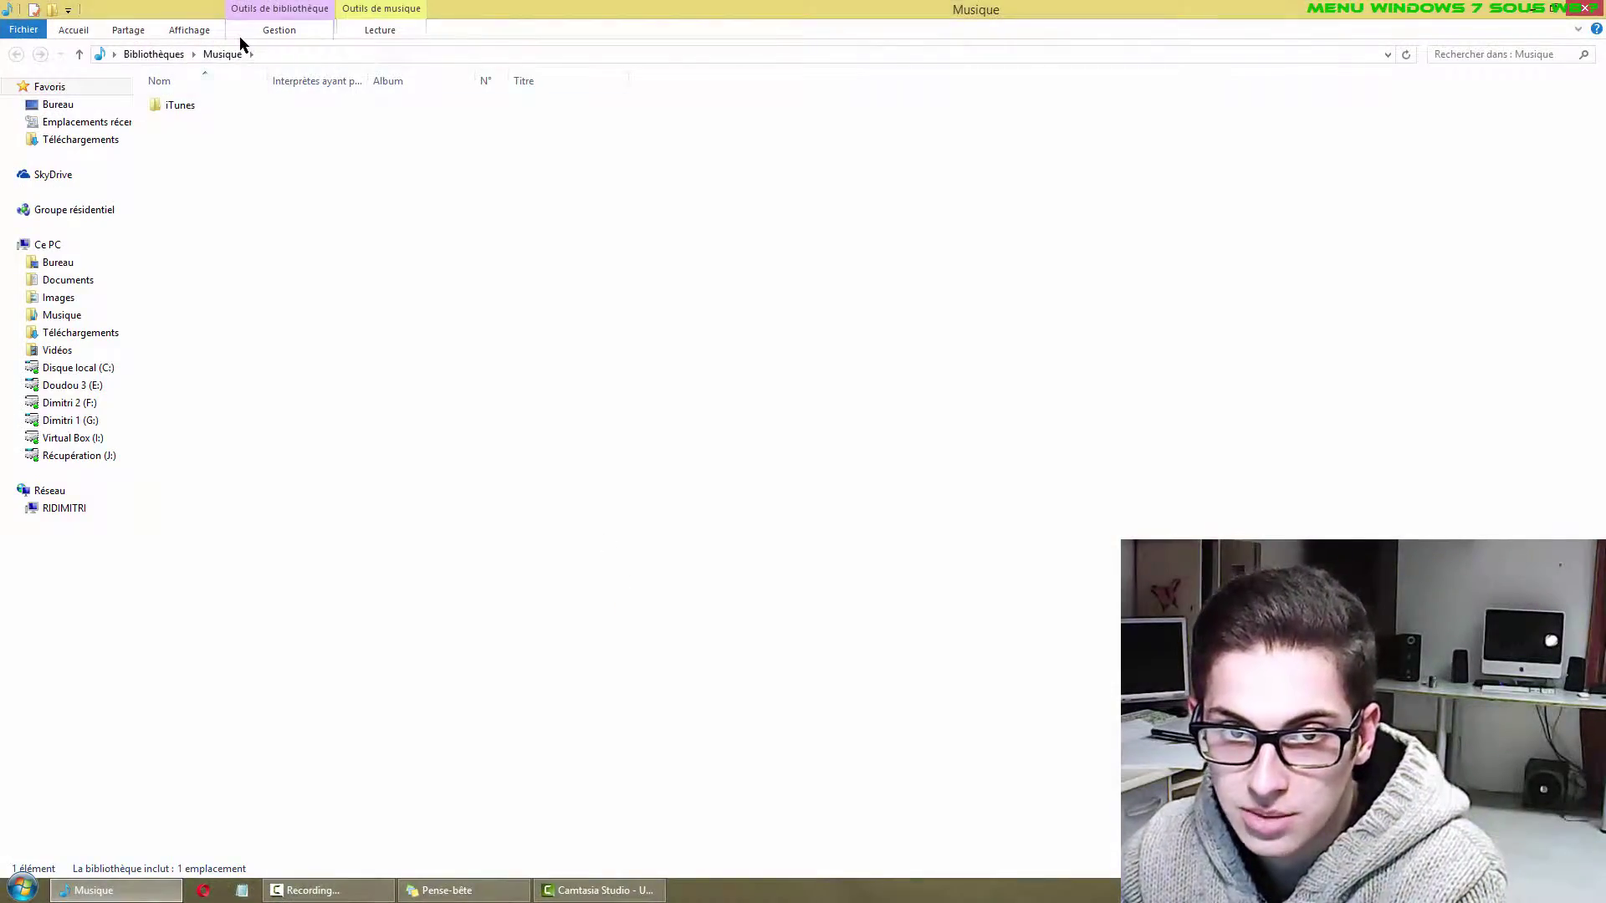
left_click(215, 30)
left_click(310, 51)
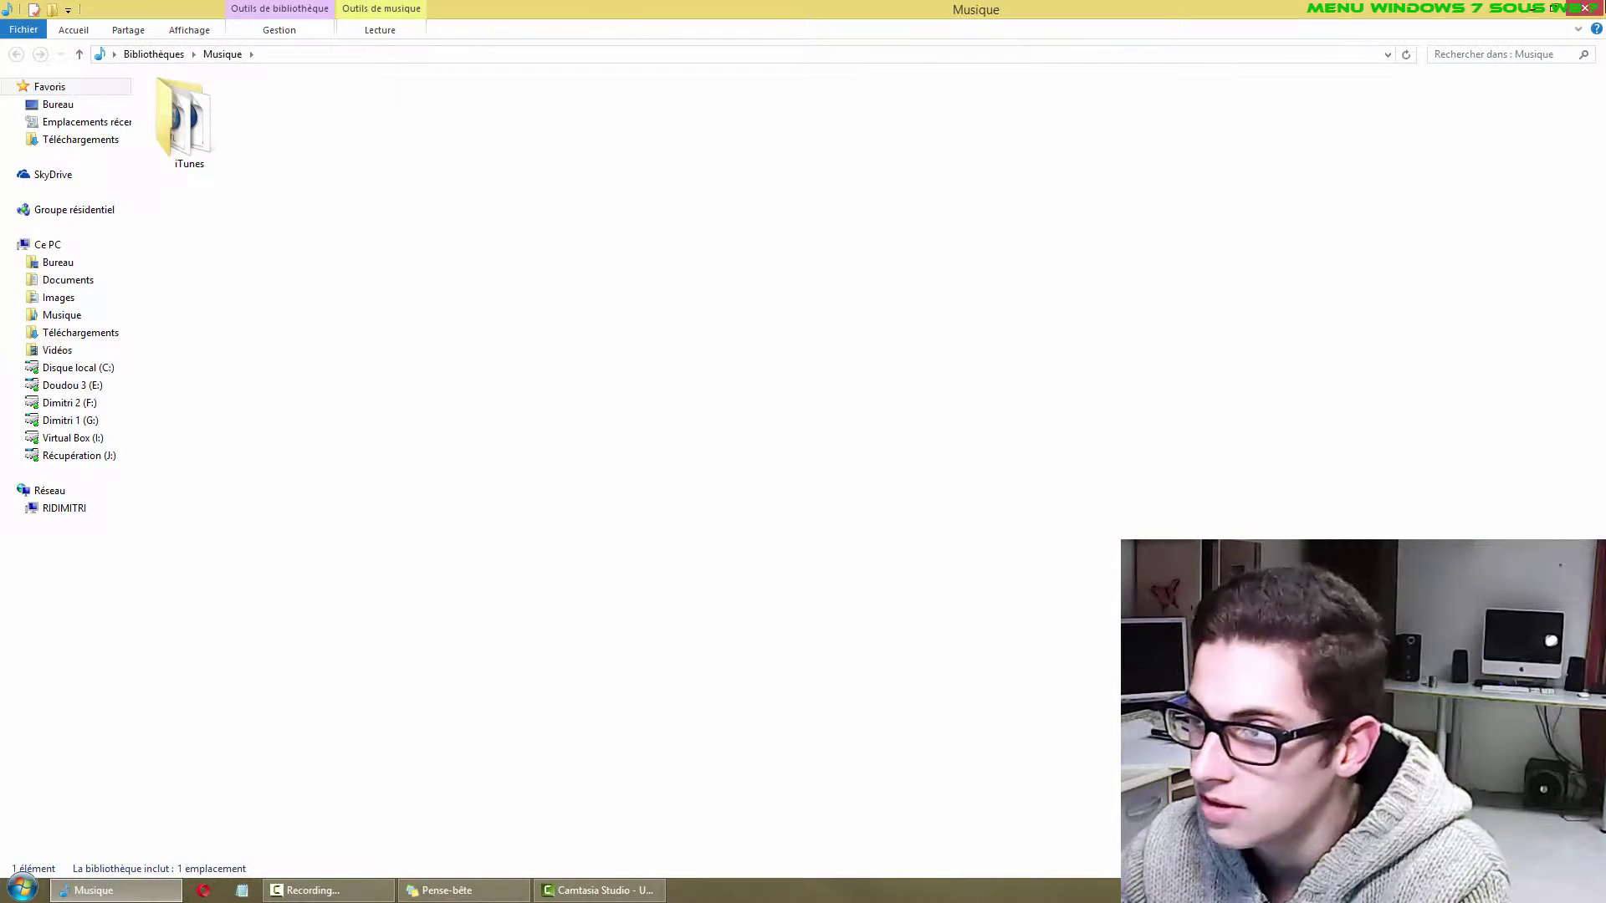
key("alt+F4")
Browse the Applications Métro list in the Start menu, open Voyage, and return to the desktop with the menu closed.
left_click(22, 890)
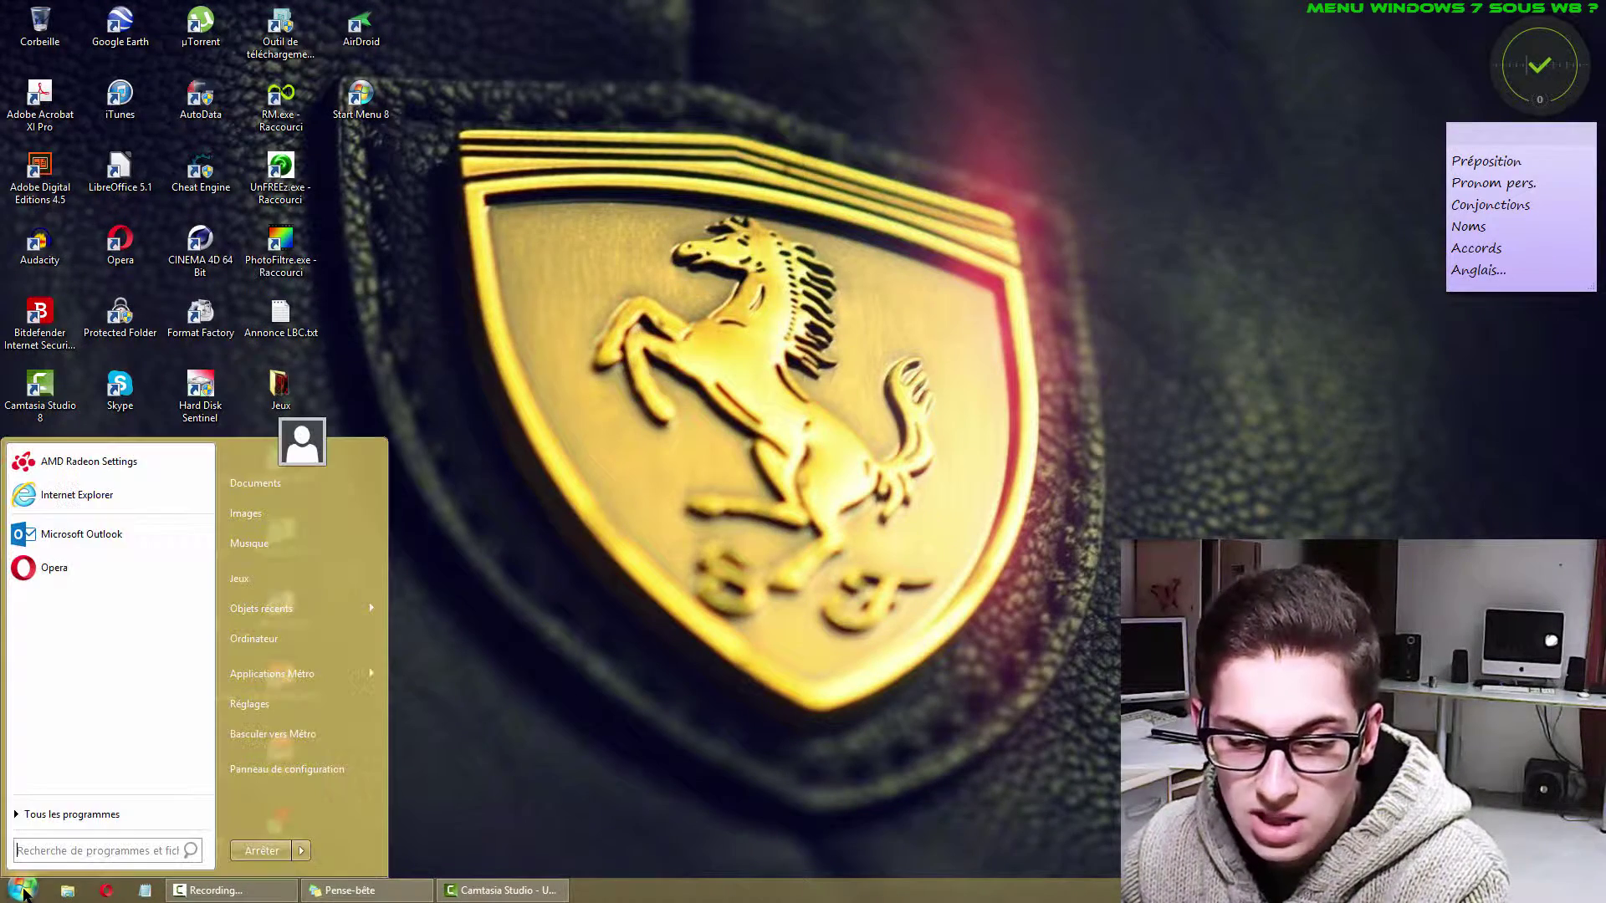
mouse_move(317, 675)
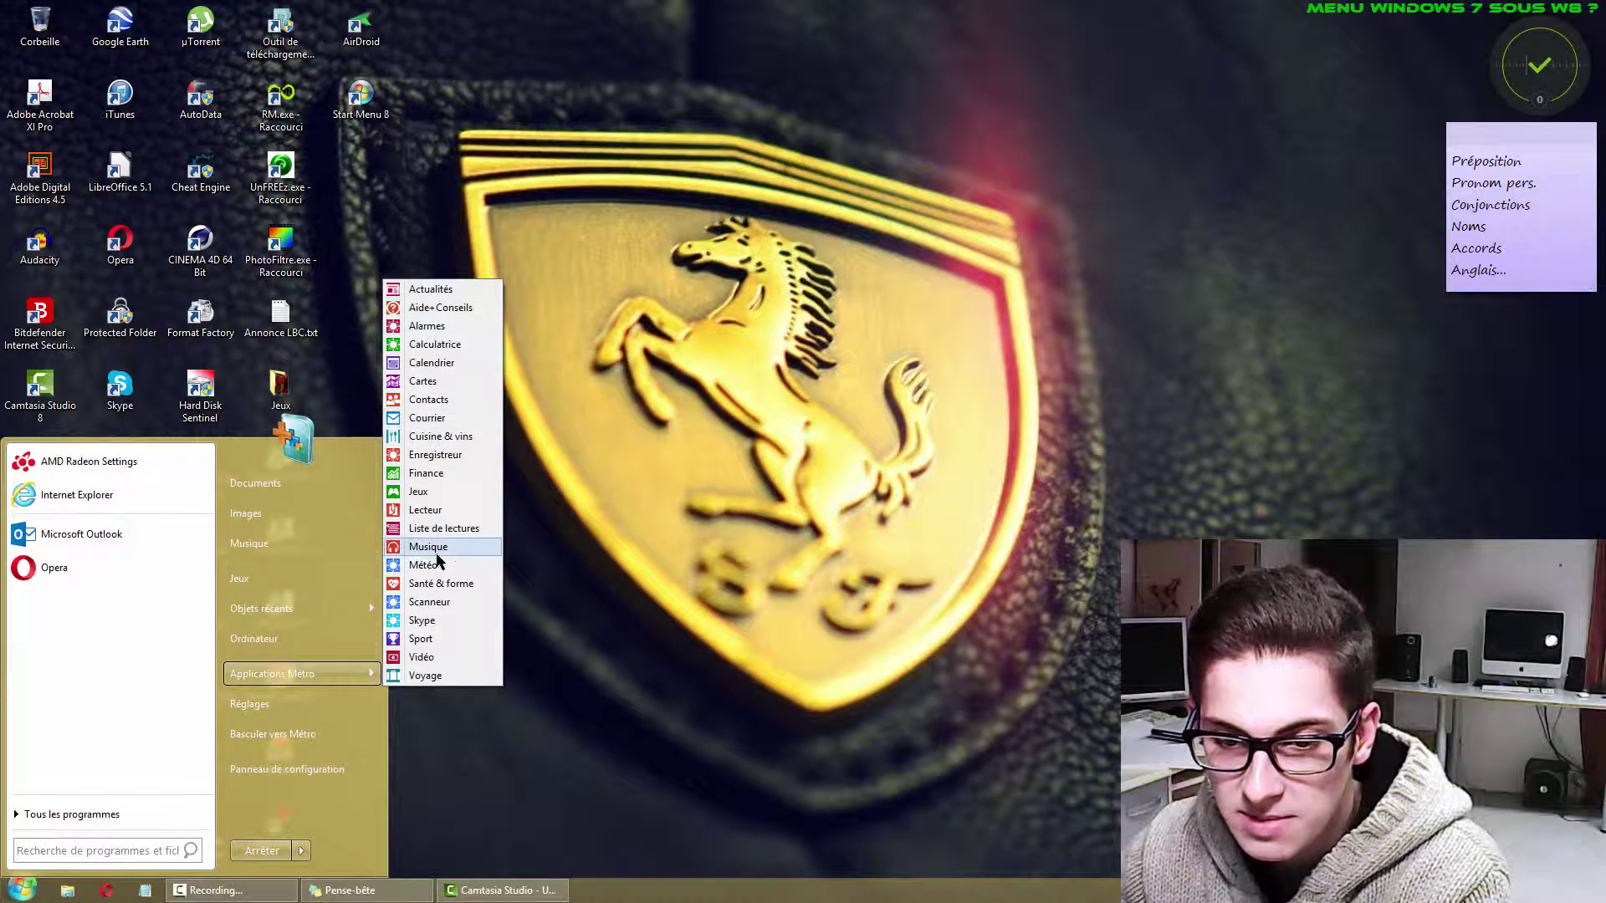
left_click(427, 675)
key("super")
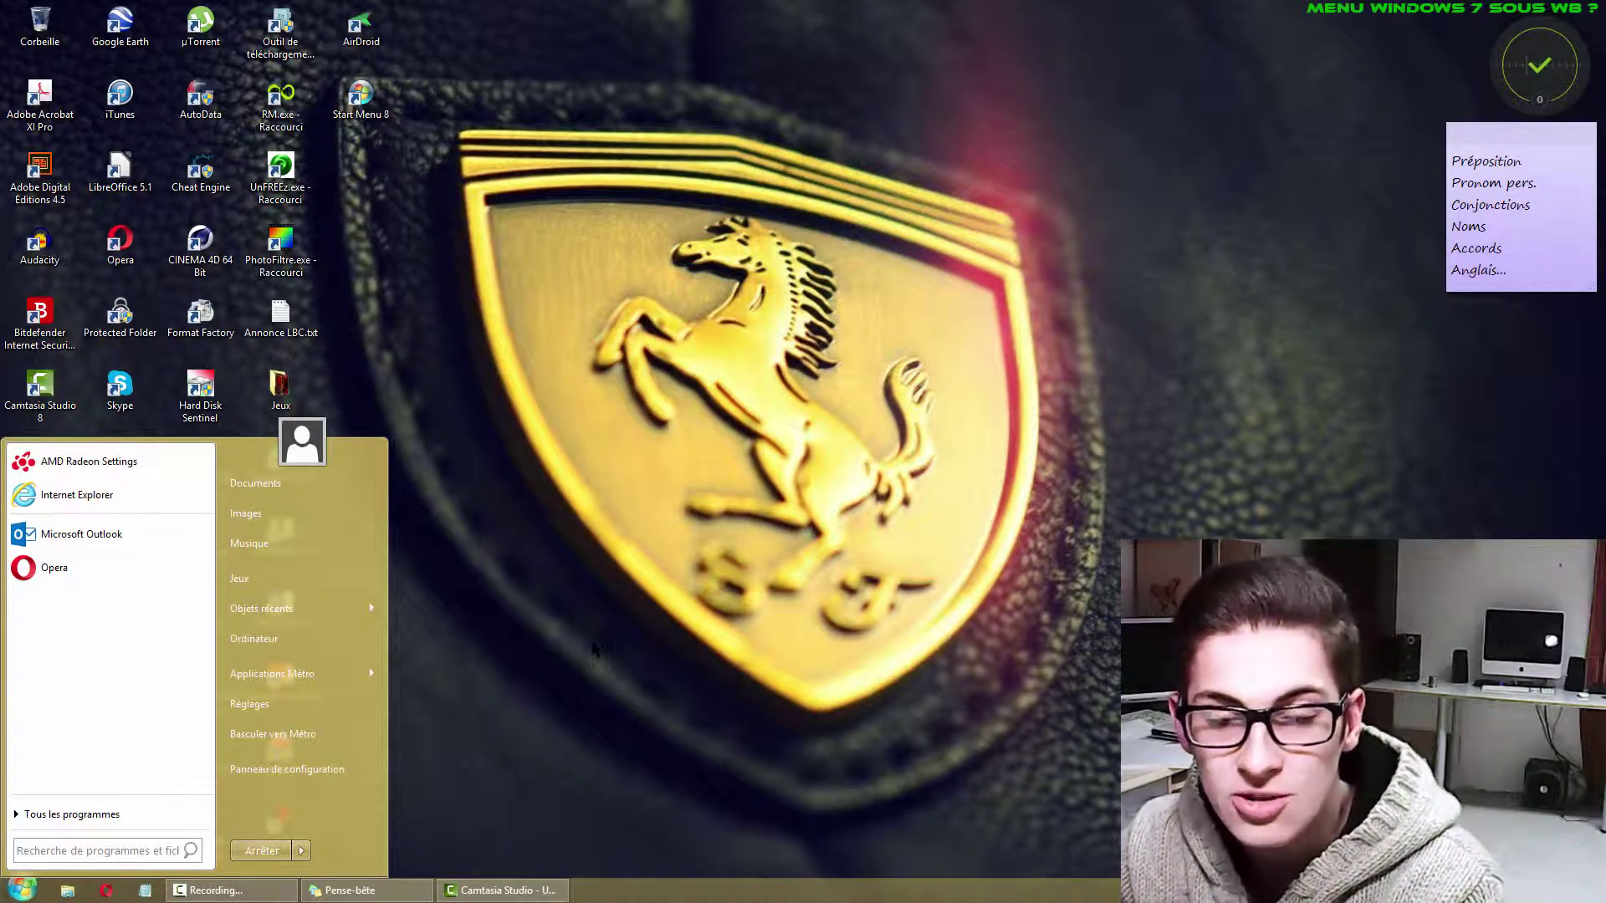
key("super")
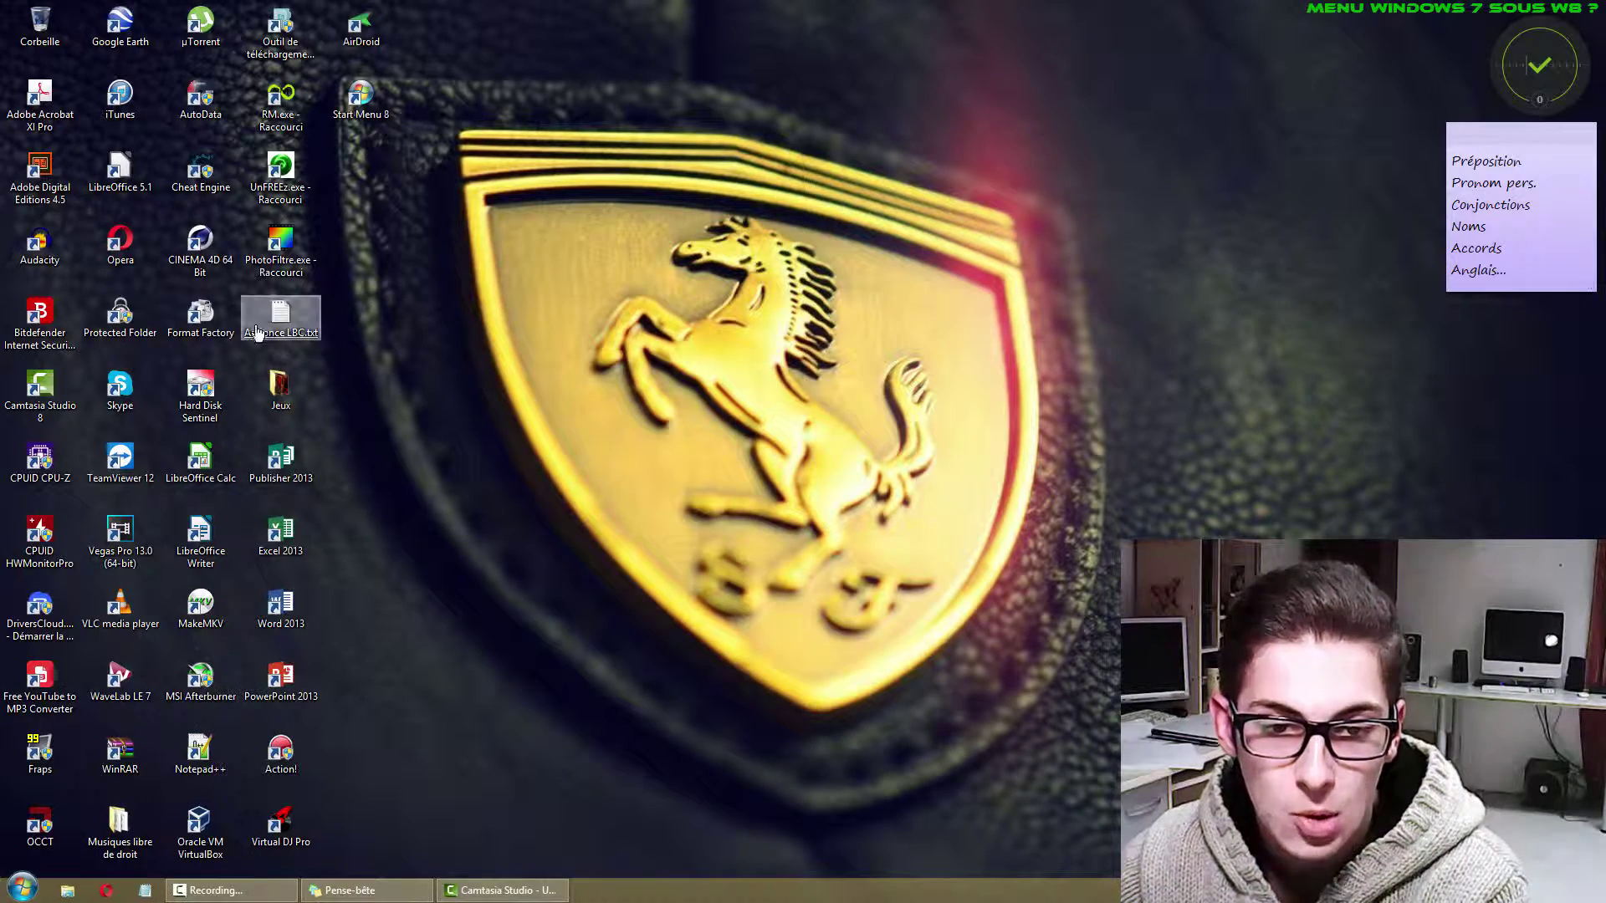
Inspect the properties of the Protected Folder shortcut, highlight IObit in its target path, and close the dialog.
right_click(154, 324)
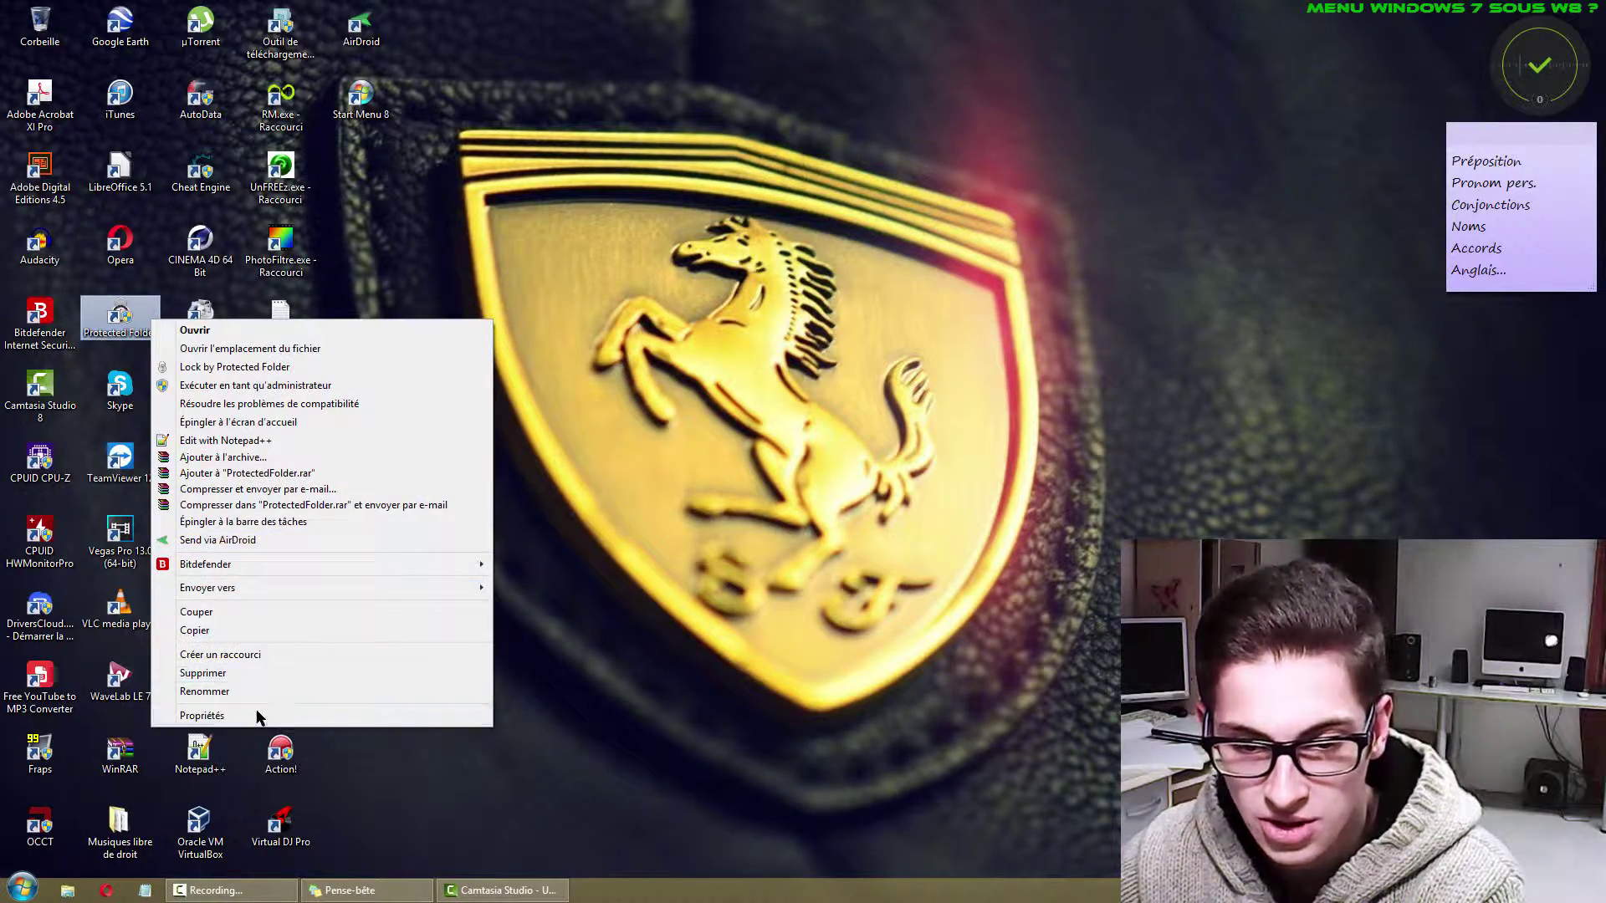
left_click(251, 715)
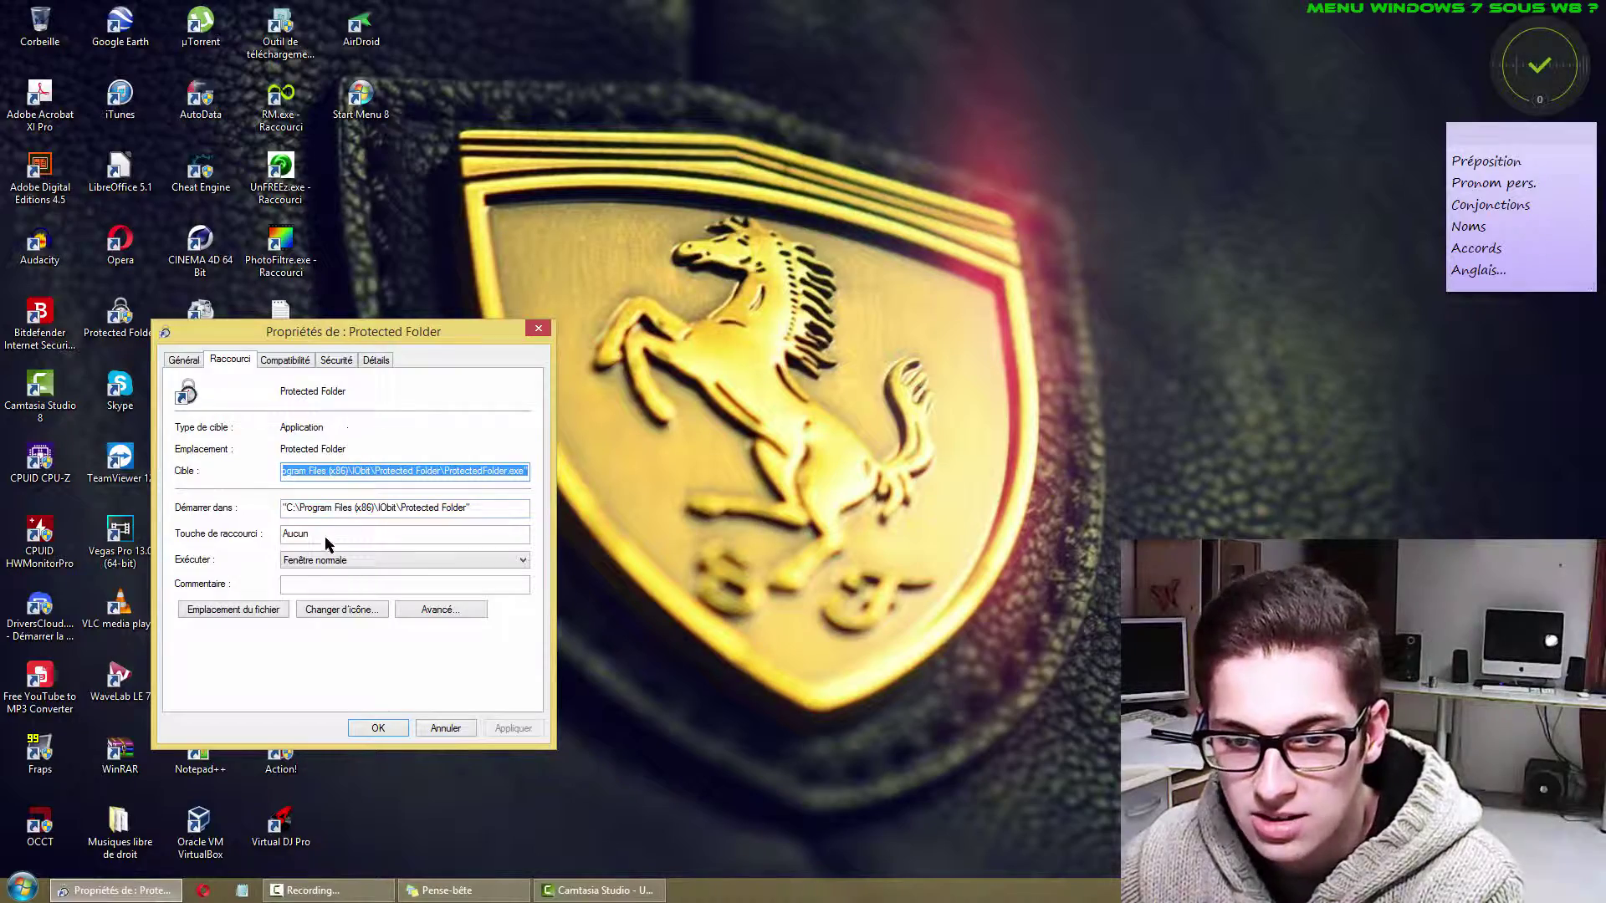
double_click(352, 471)
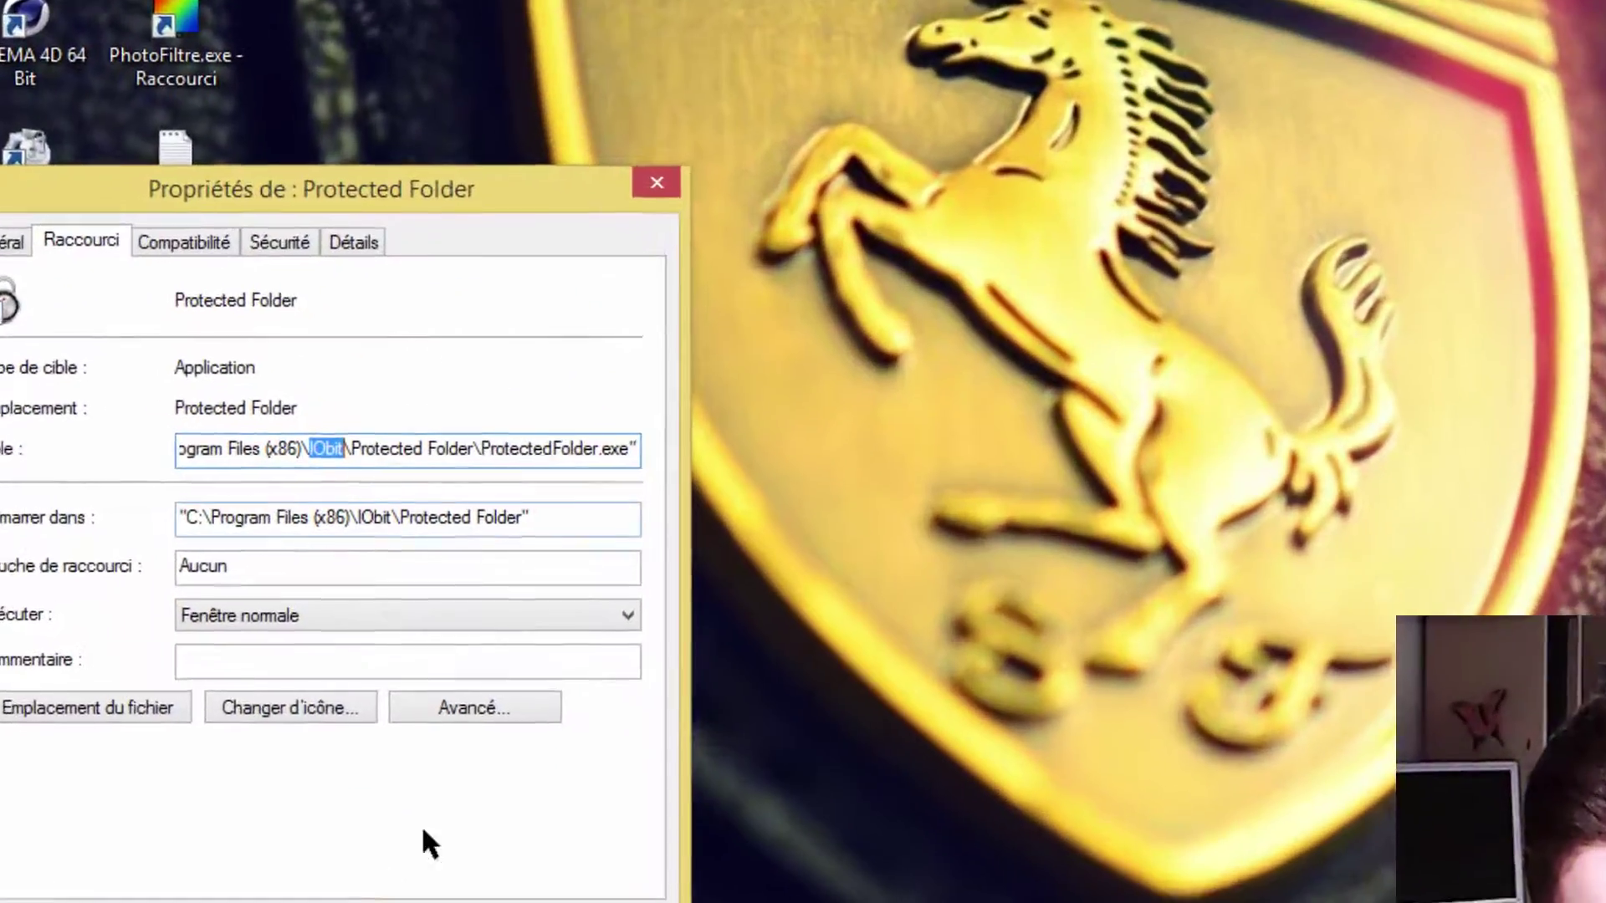
left_click(377, 727)
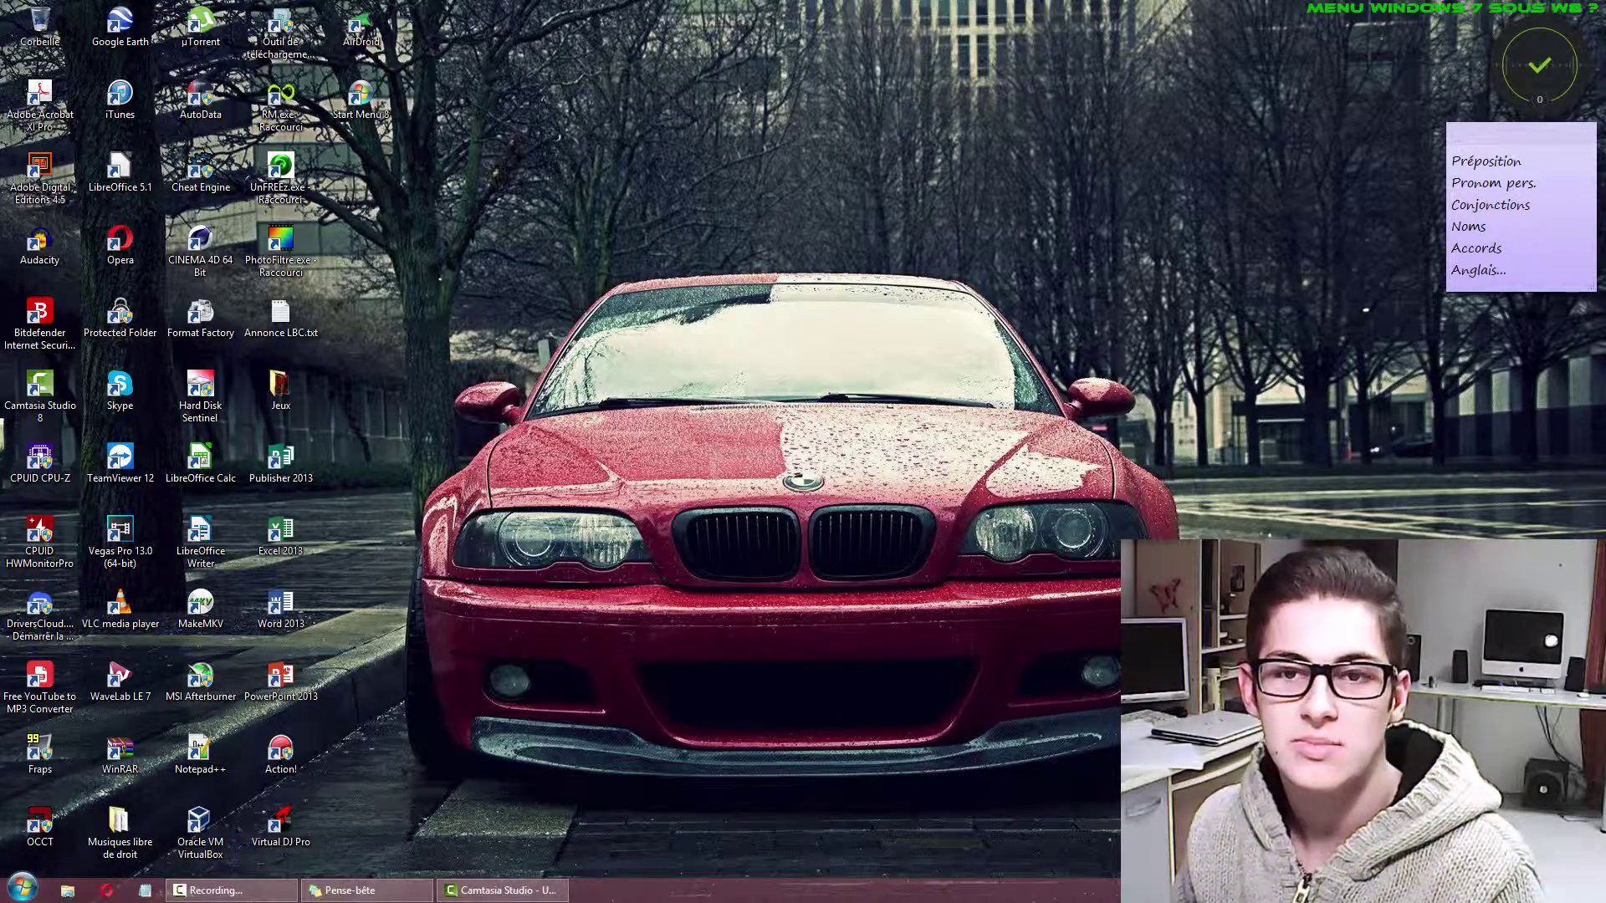
Delete the Start Menu 8 shortcut from the desktop.
left_click(361, 99)
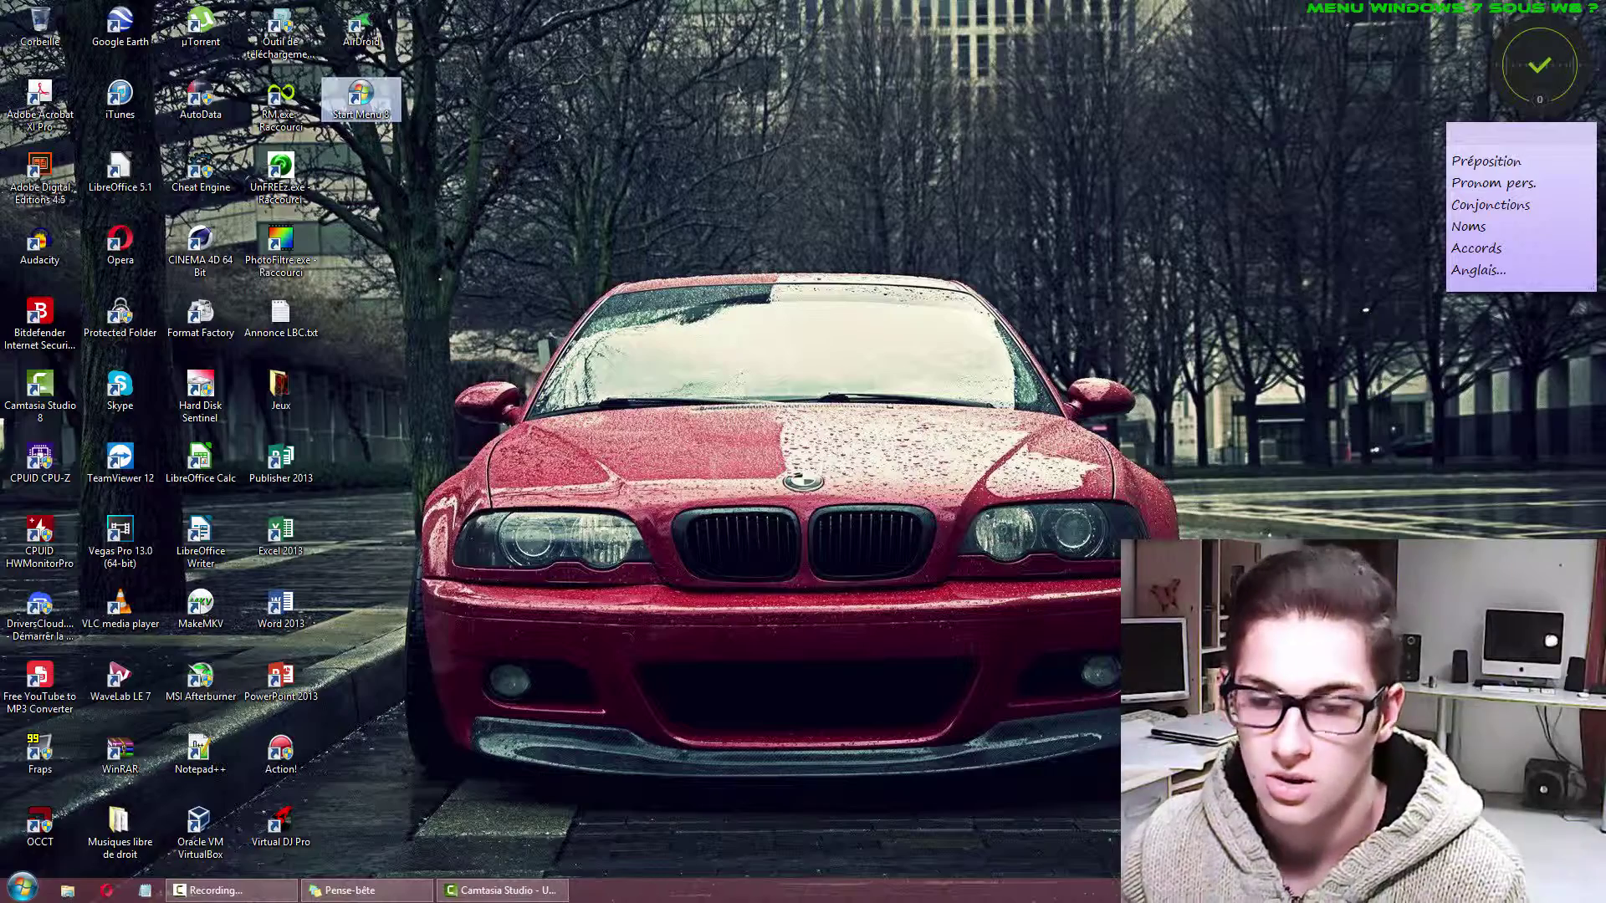
key("Return")
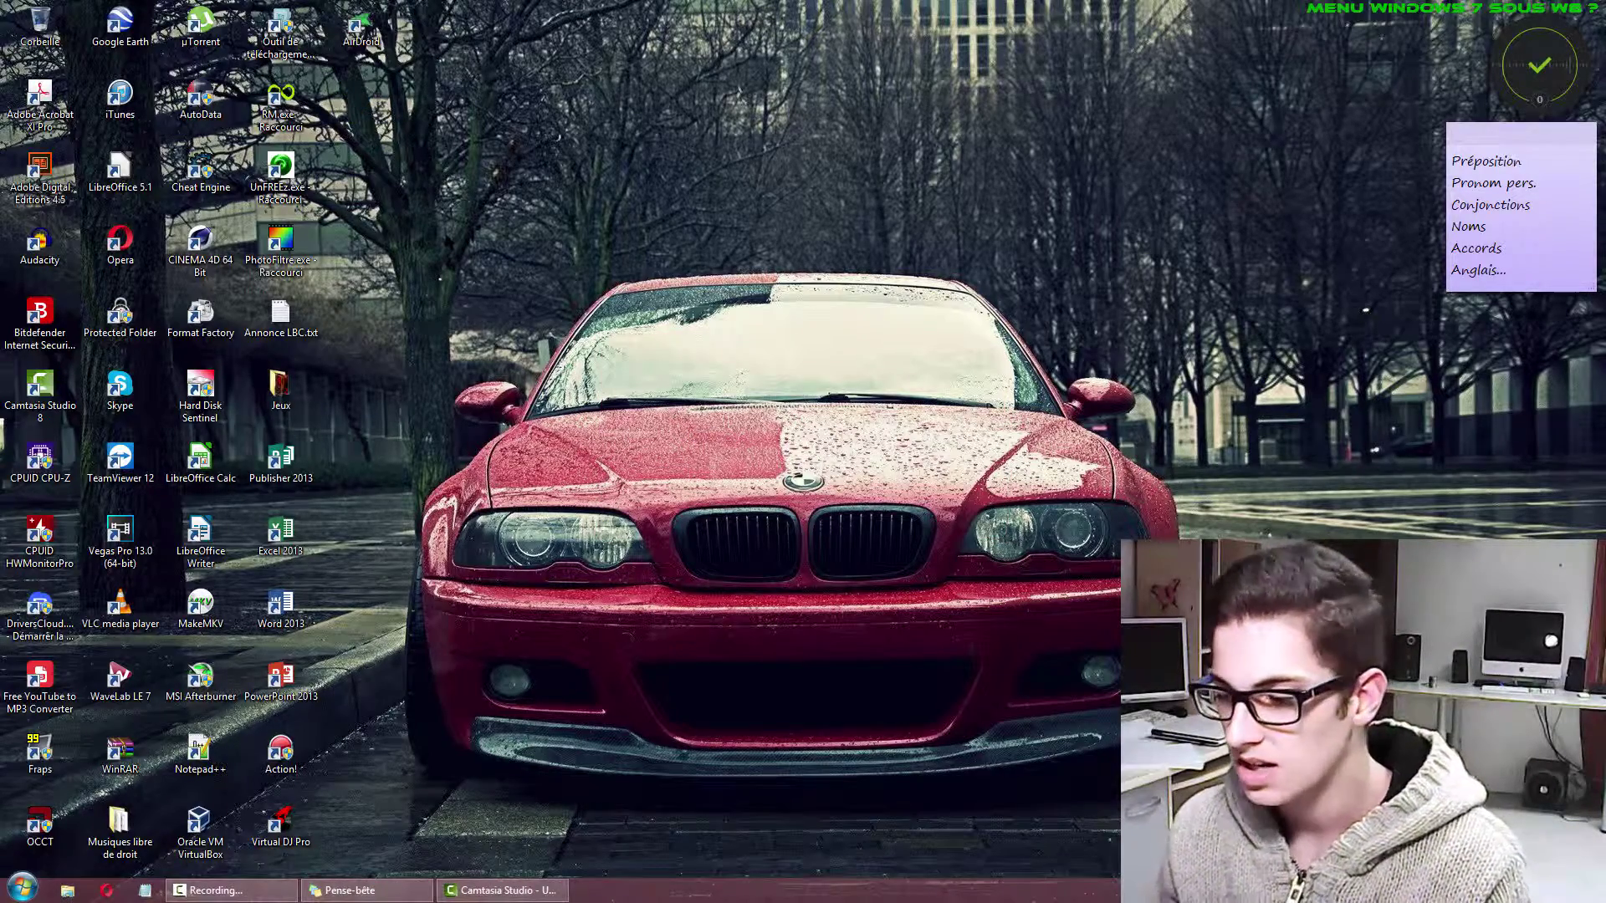